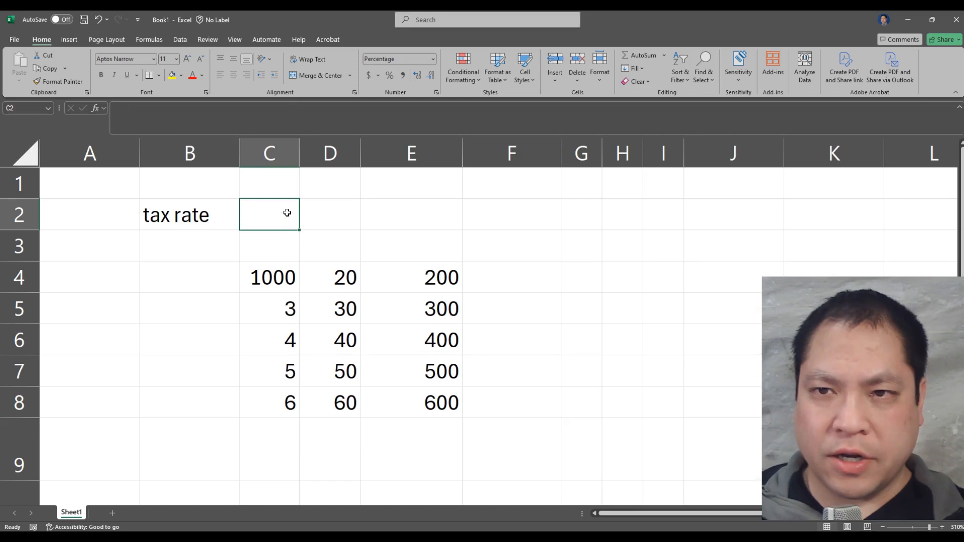
Set cell C2 to the General number format and enter a tax rate of 0.15
left_click(433, 58)
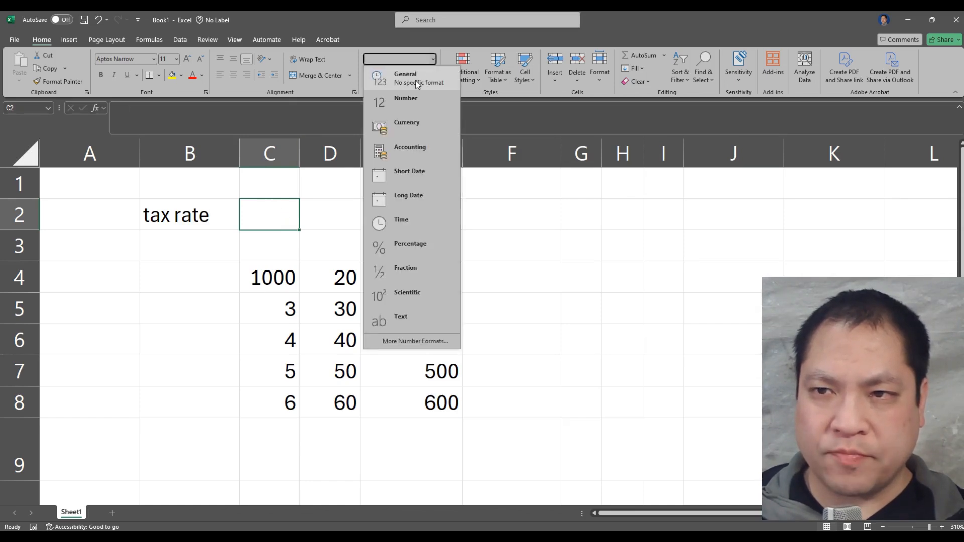
left_click(411, 76)
left_click(410, 231)
left_click(267, 226)
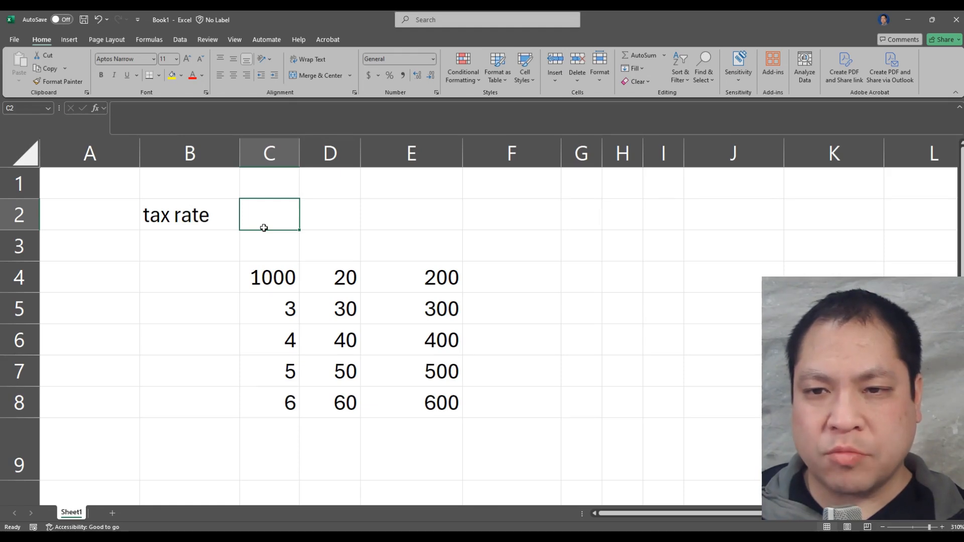
type("0.15")
key("Return")
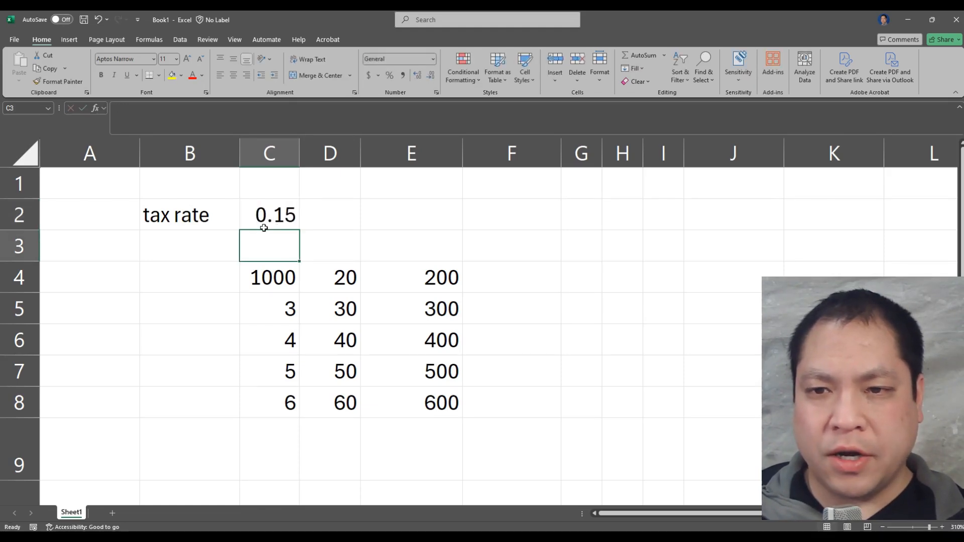
Format the tax rate in C2 as Percentage with no decimal places, widening column C to fit
left_click(264, 227)
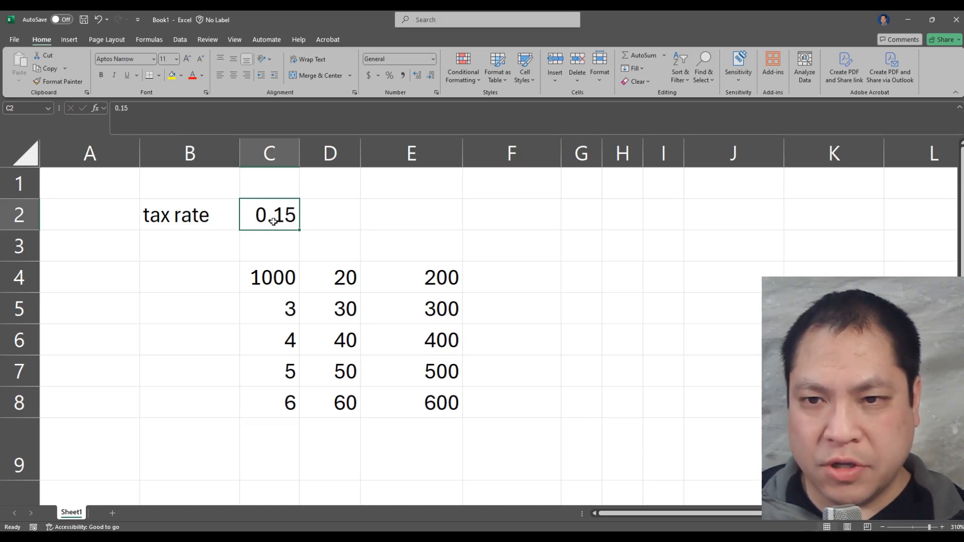
left_click(433, 59)
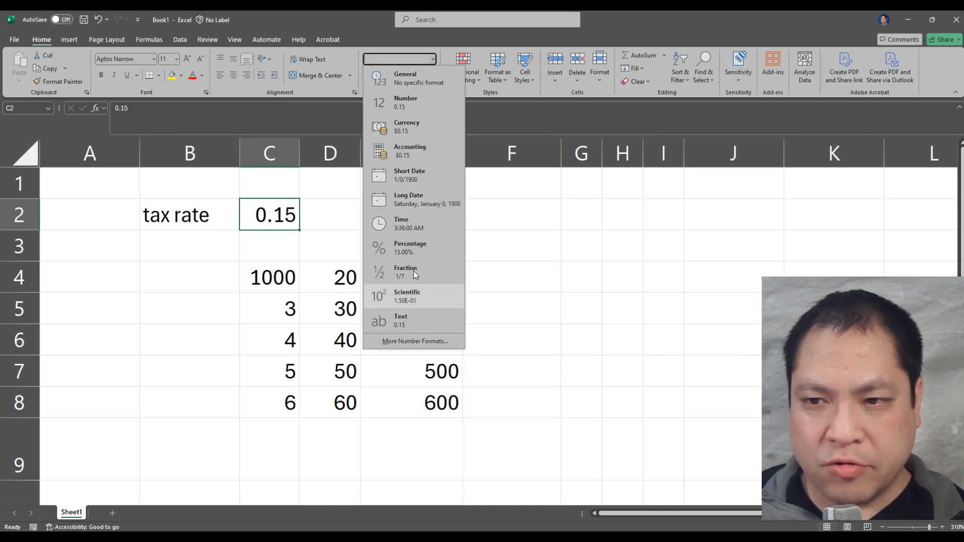
left_click(424, 249)
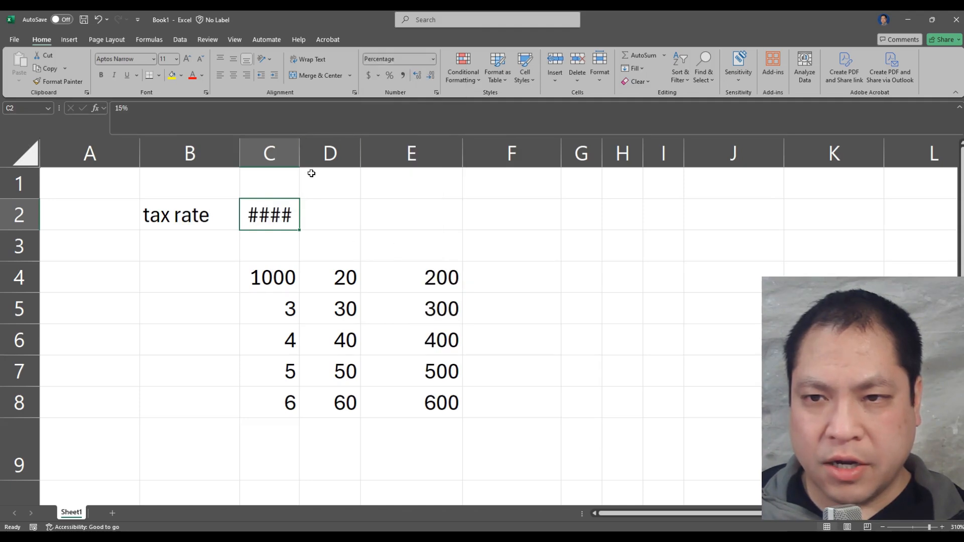
left_click_drag(299, 152, 329, 151)
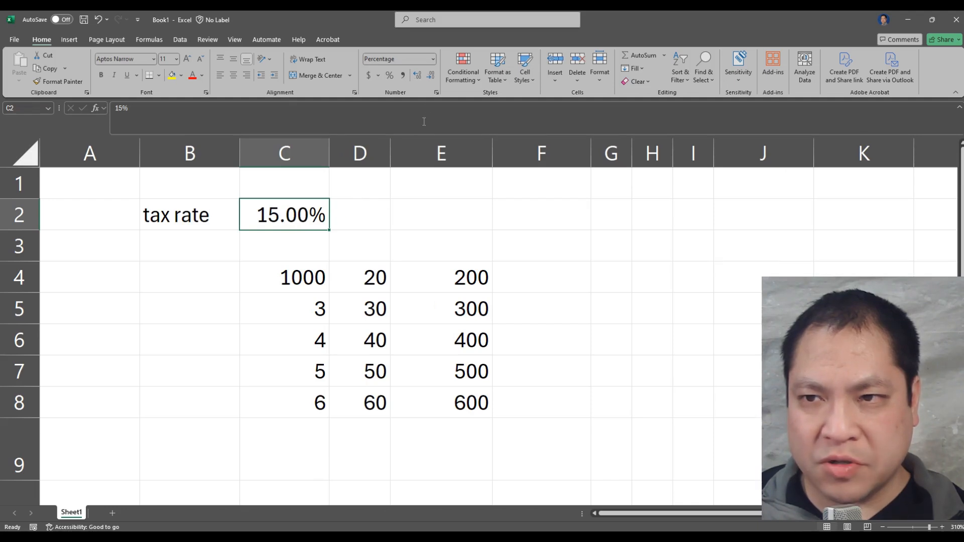
left_click(430, 77)
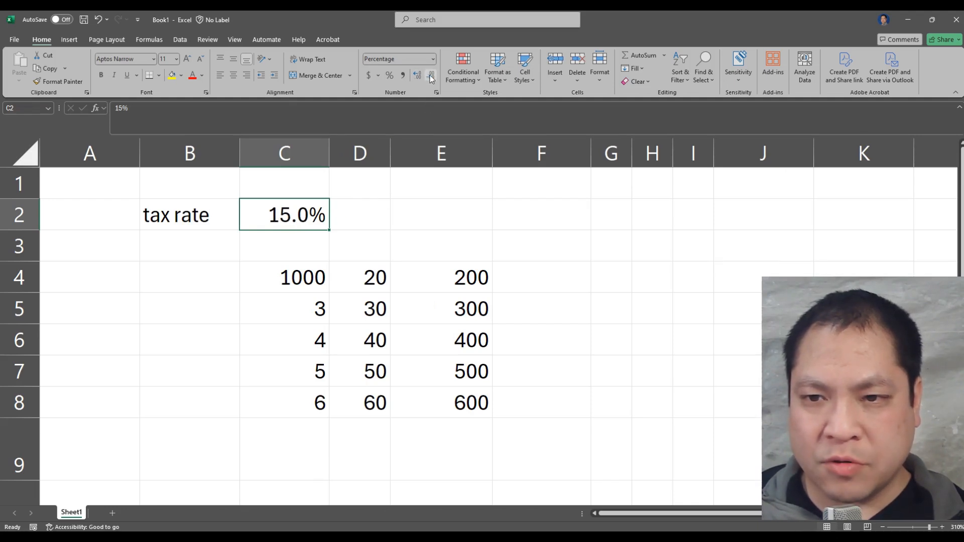
left_click(430, 77)
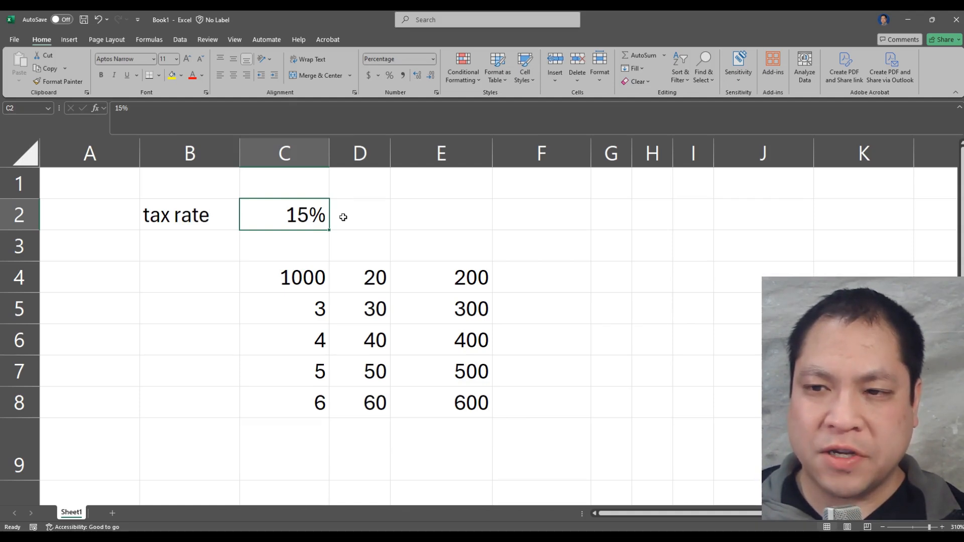
Enter 15 in cell G2 and format it as Percentage, widening column G to fit
left_click(624, 218)
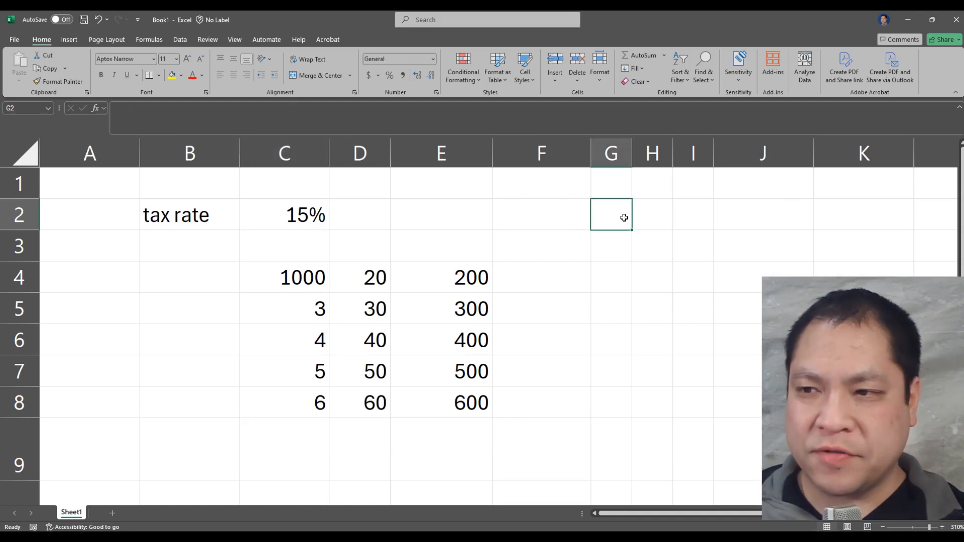
type("15")
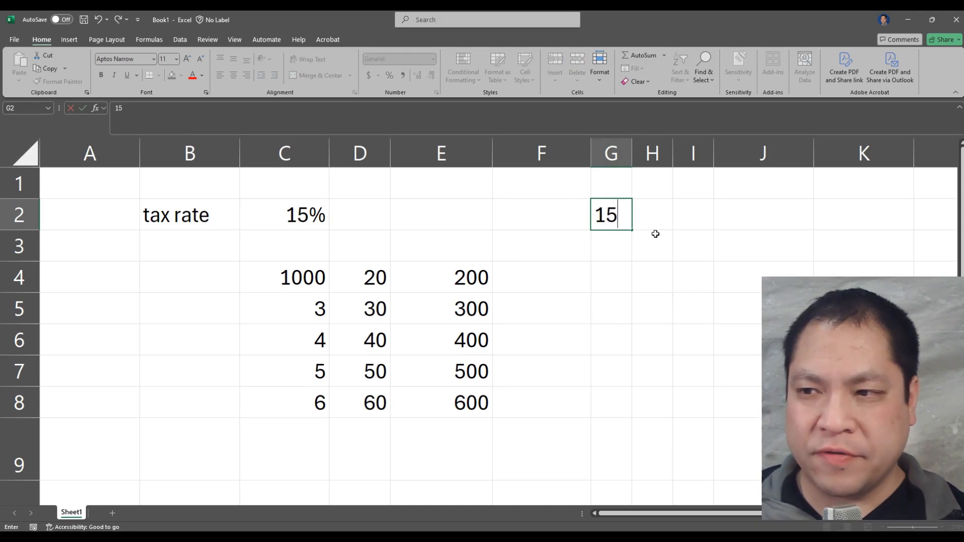
left_click(655, 234)
left_click(618, 211)
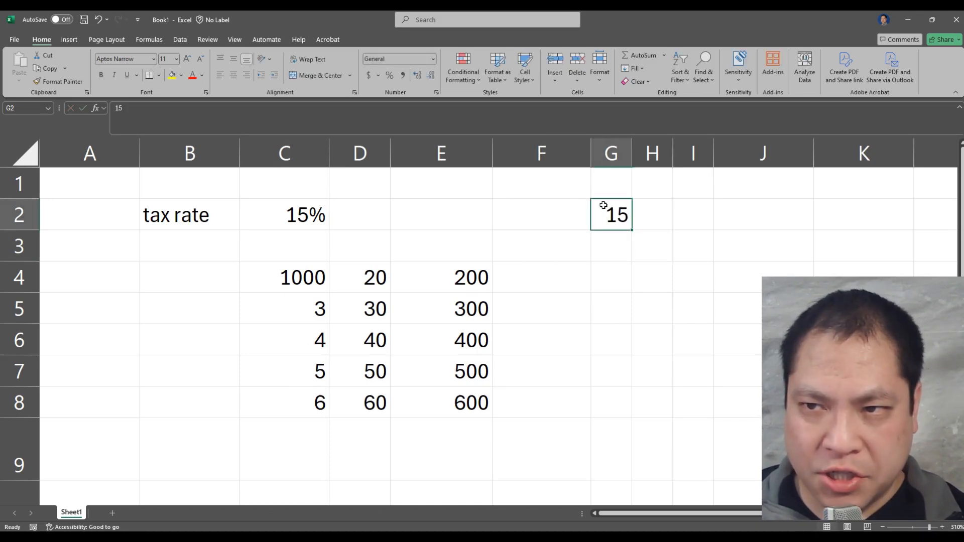
left_click(432, 59)
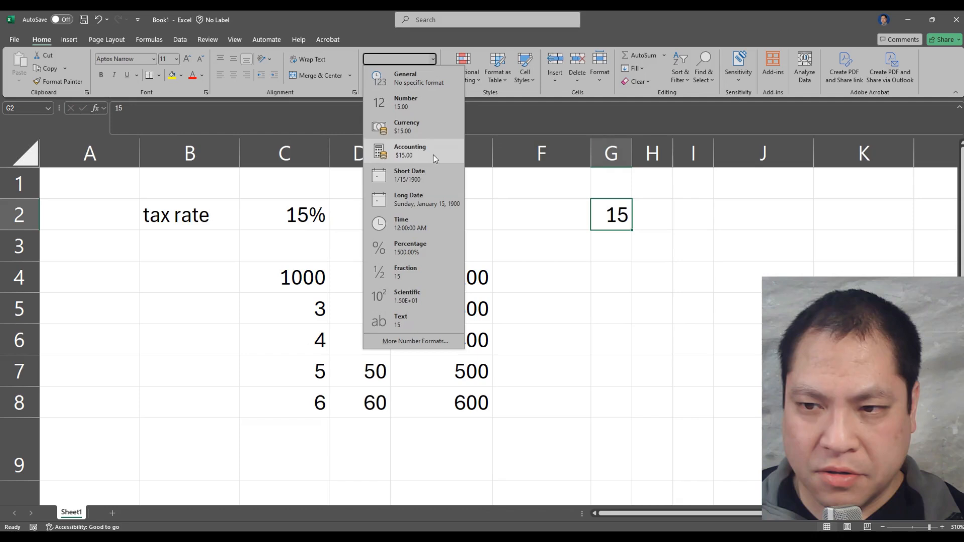
left_click(428, 250)
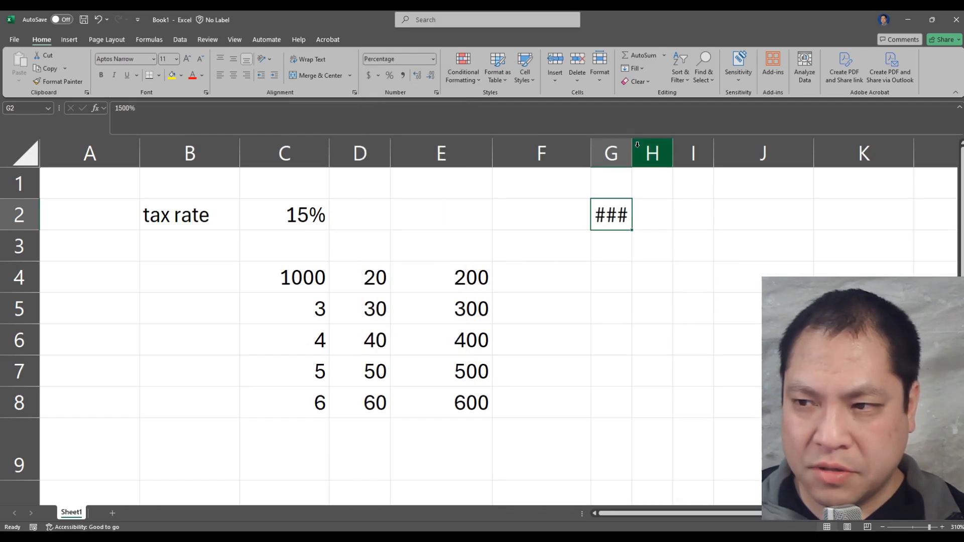
left_click_drag(631, 153, 709, 160)
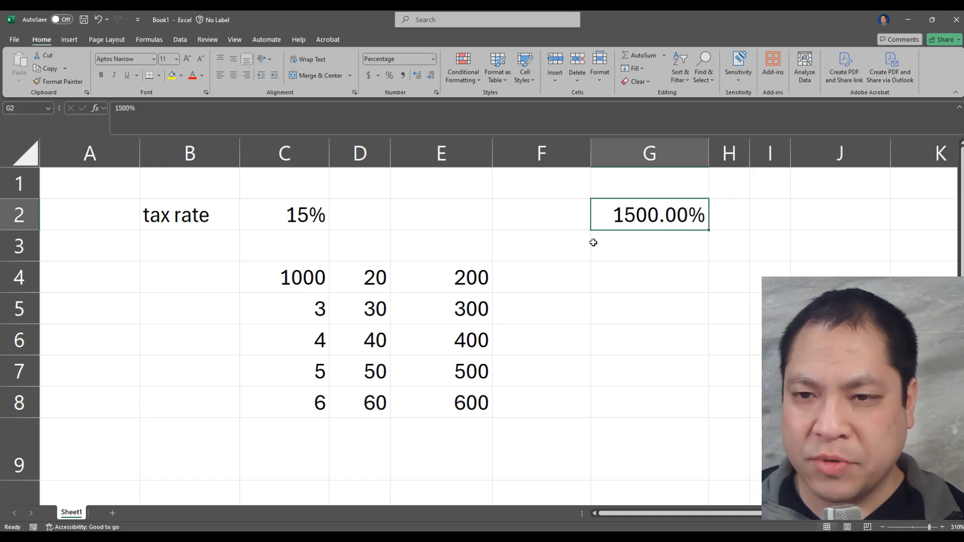
Compare the tax rate in C2 with the value in G2, and clear G2
left_click(303, 222)
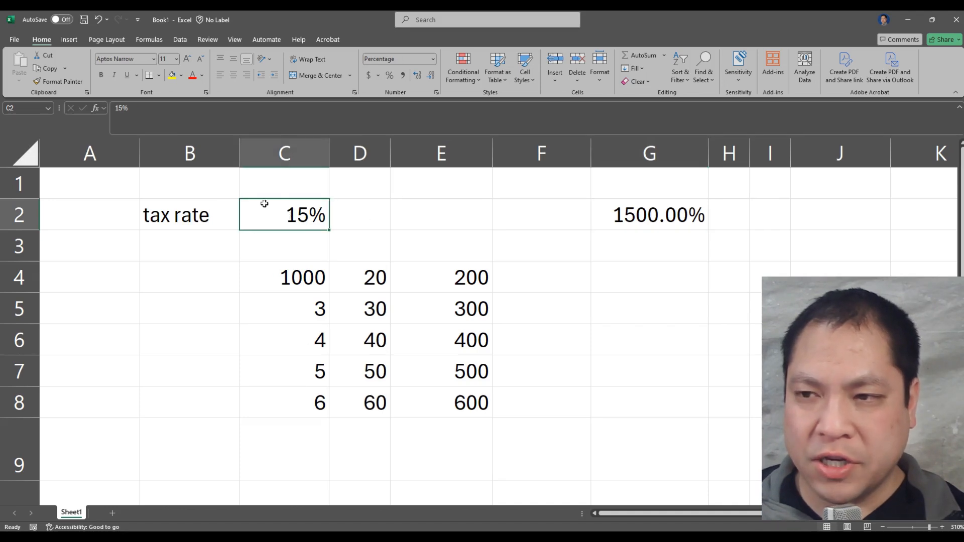
left_click(629, 217)
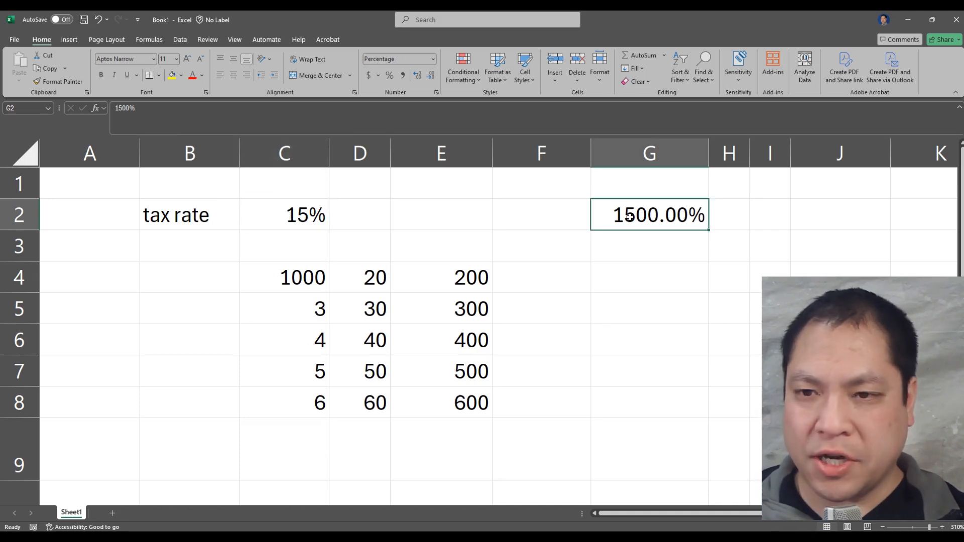
key("Delete")
Calculate the tax on the E4 amount by entering the formula =E4*C2 in cell F4
left_click(527, 285)
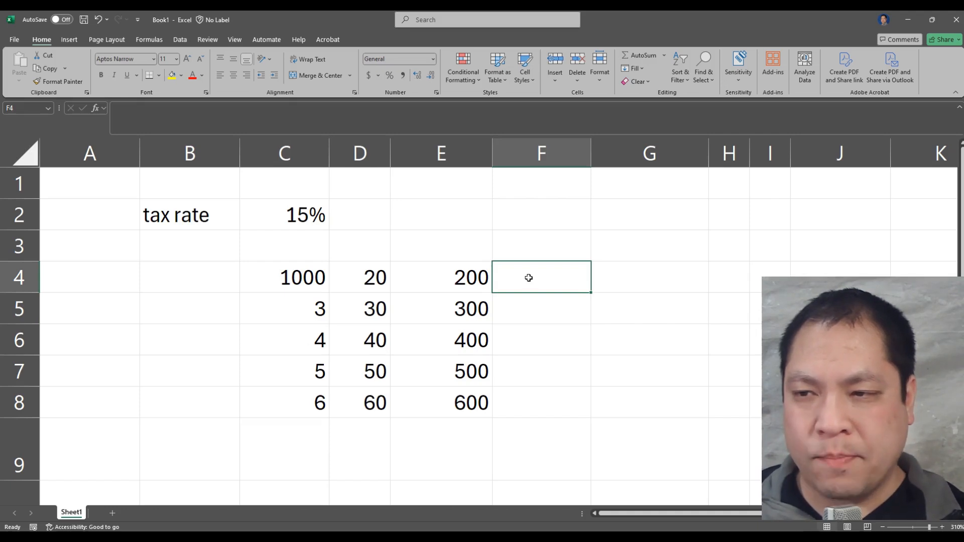
left_click_drag(469, 278, 478, 398)
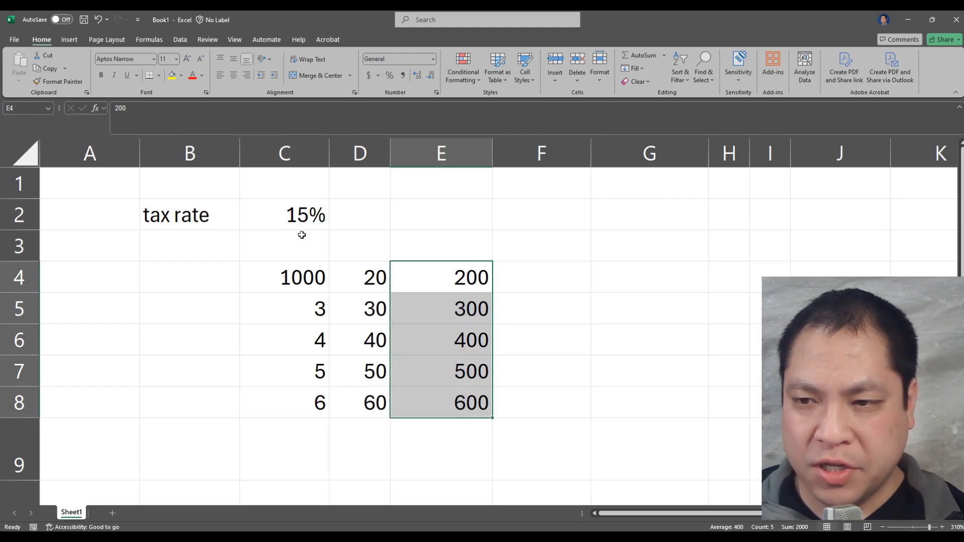
left_click(301, 232)
left_click(556, 279)
left_click(454, 280)
left_click(548, 282)
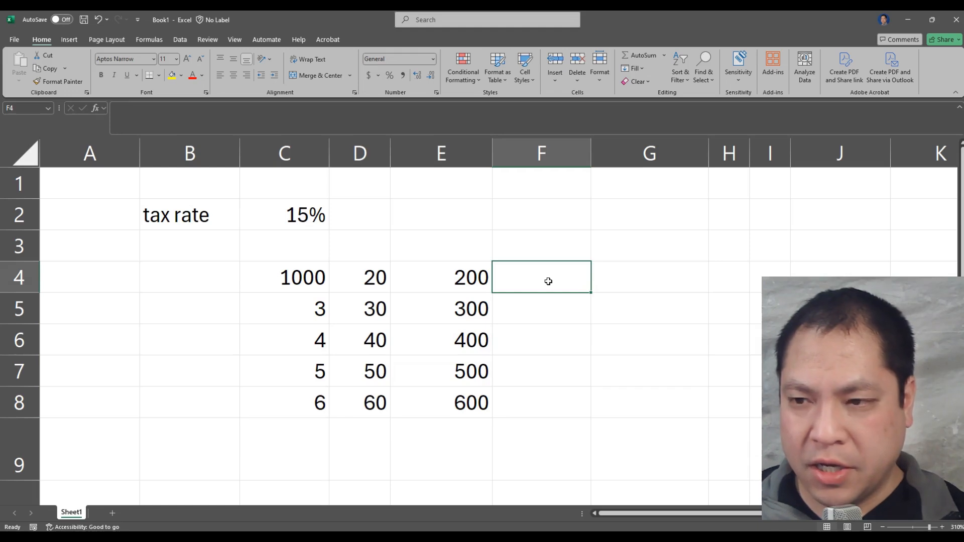
type("=")
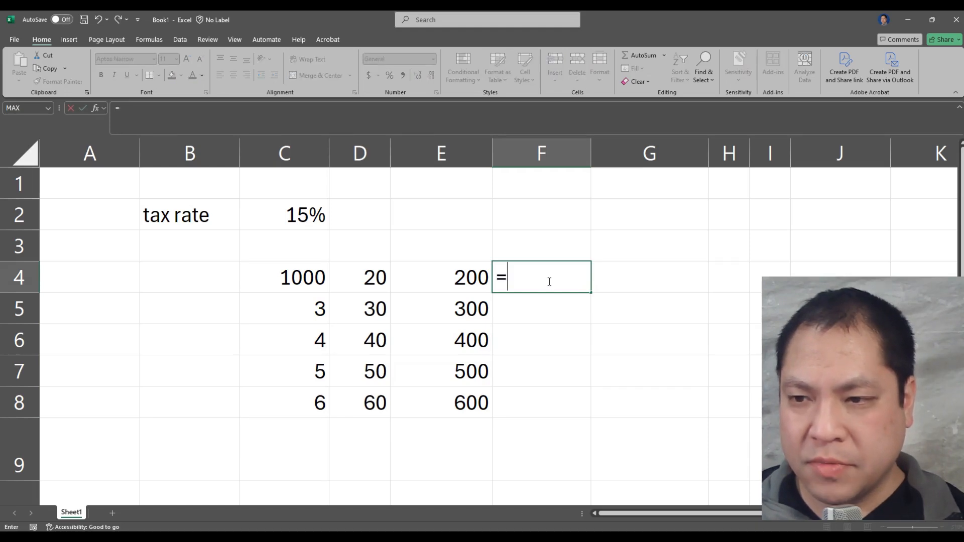
left_click(469, 279)
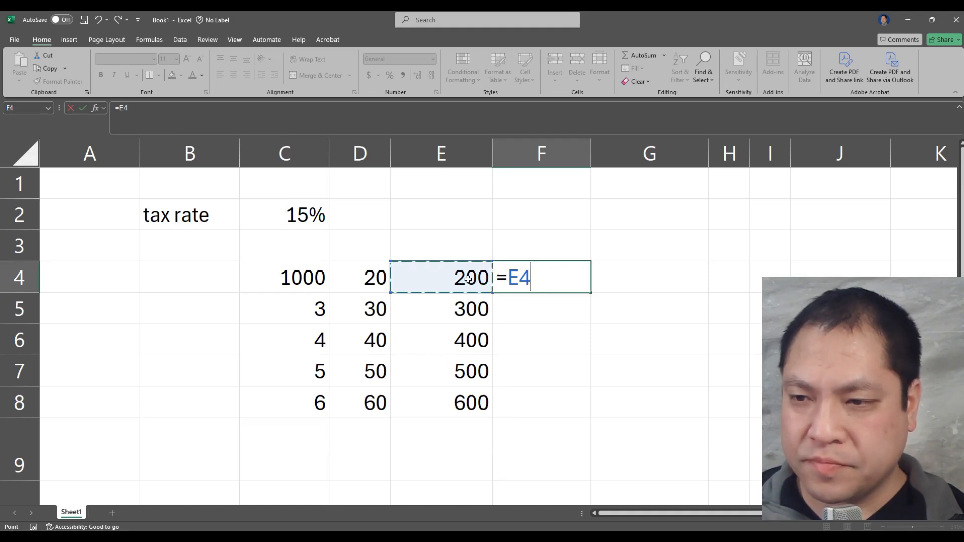
type("*")
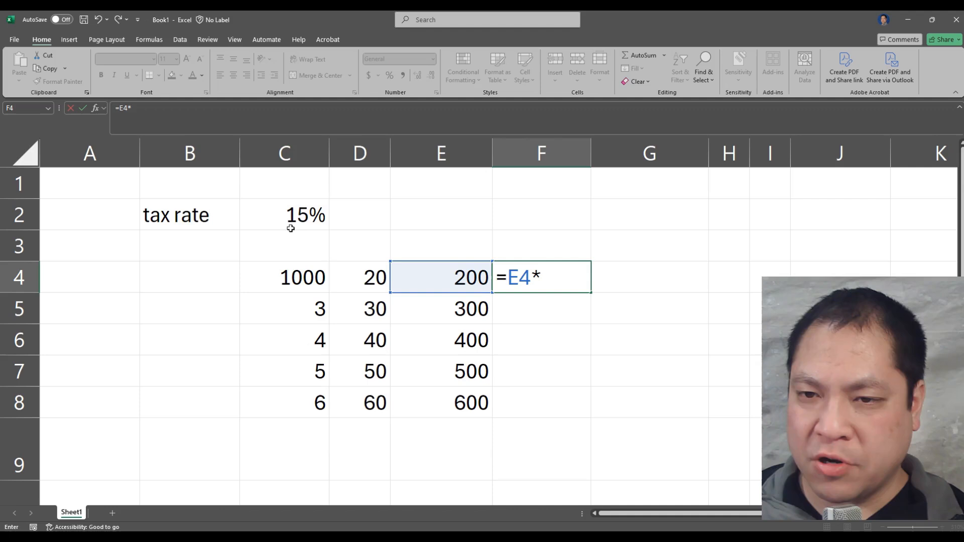
left_click(272, 212)
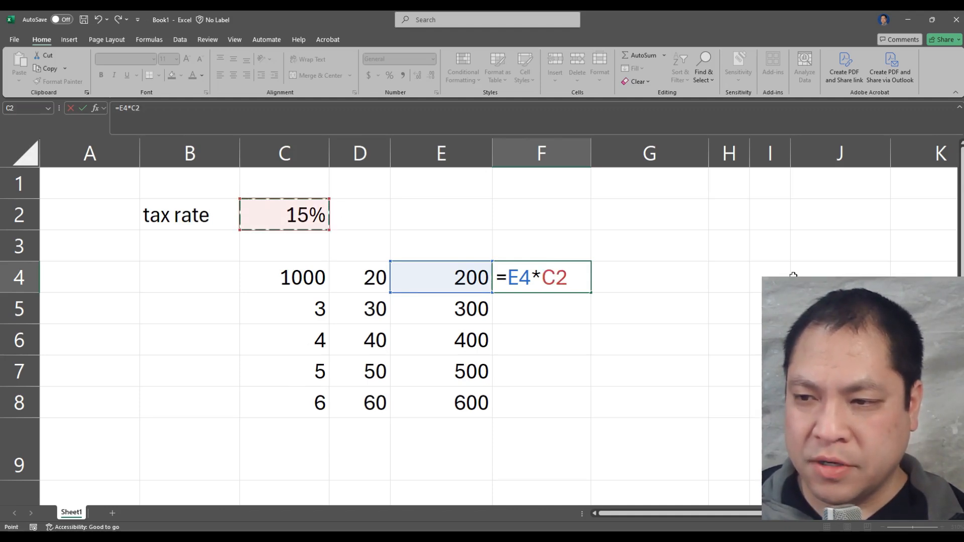
key("Return")
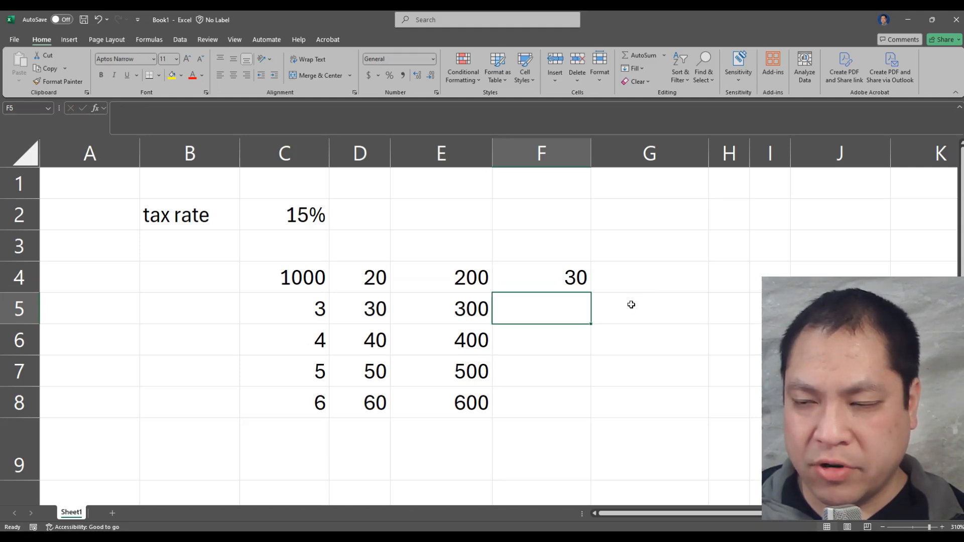
Check the tax calculation by entering =200*.15 in cell G4, and clear the cell
left_click(662, 278)
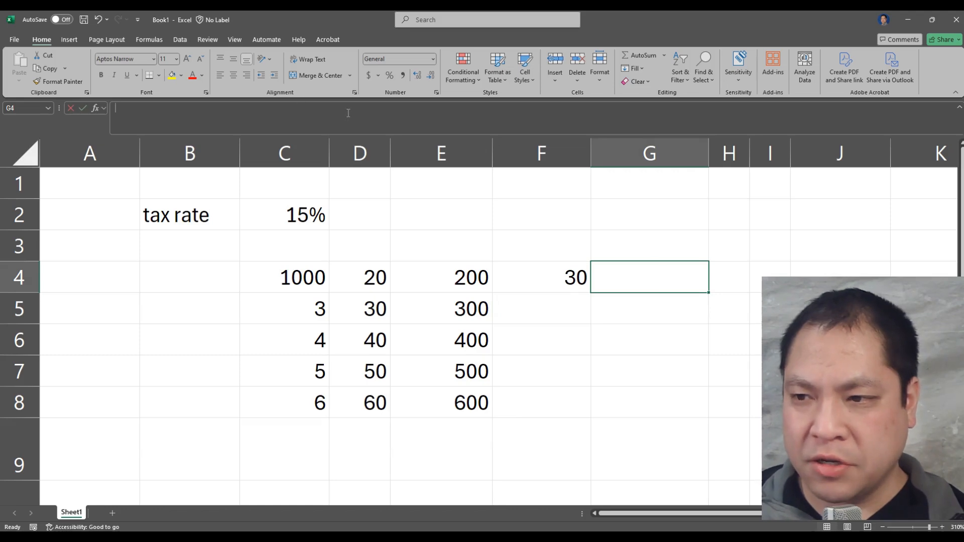
type("200")
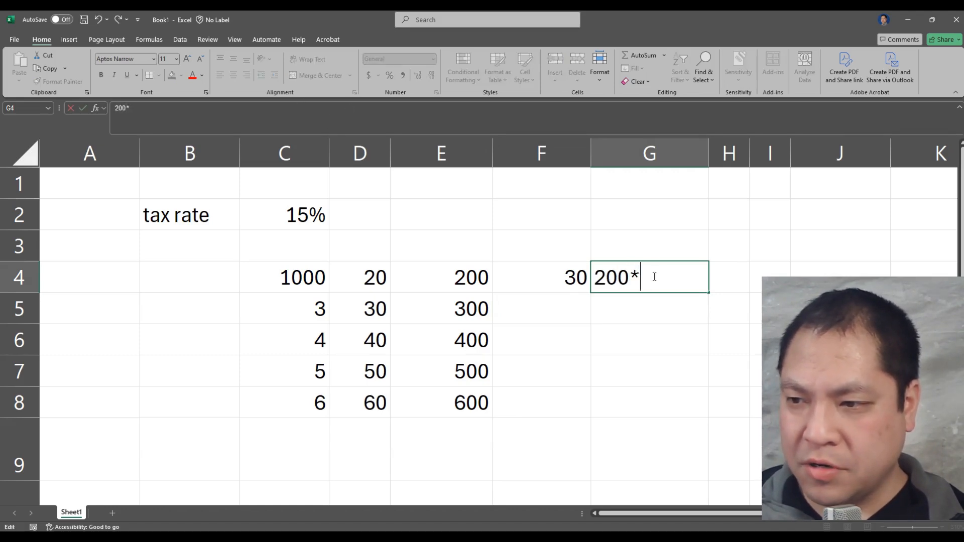
type("*.0")
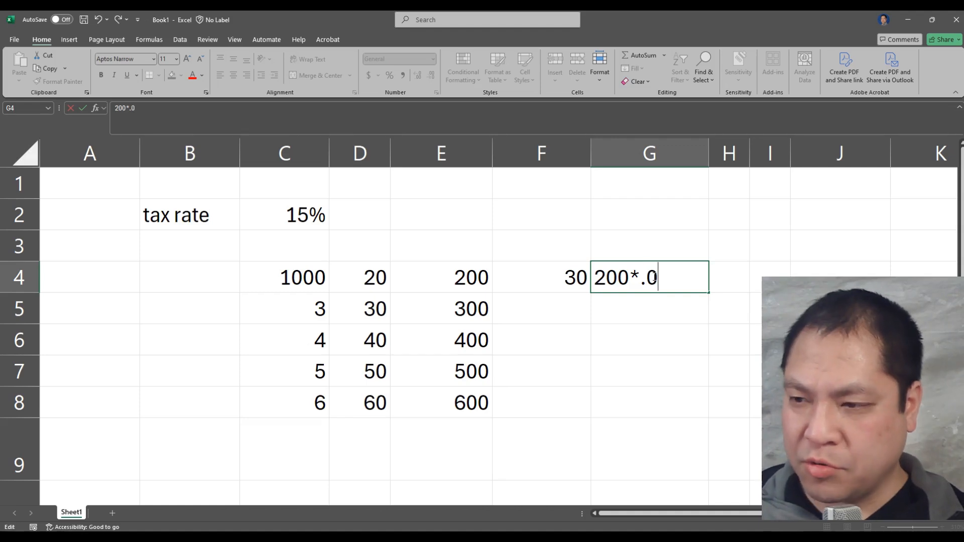
key("BackSpace")
type("15")
key("Return")
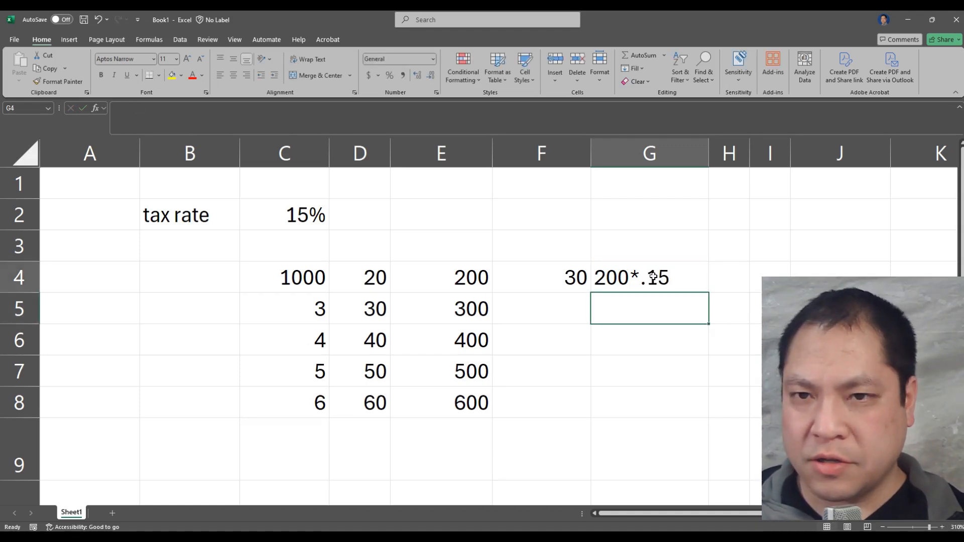
left_click(654, 277)
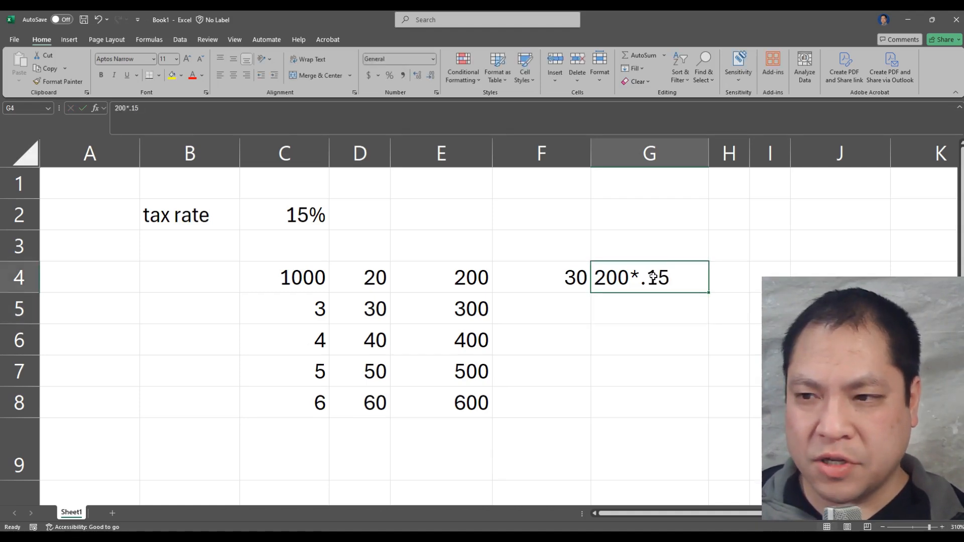
double_click(598, 279)
type("=")
key("Return")
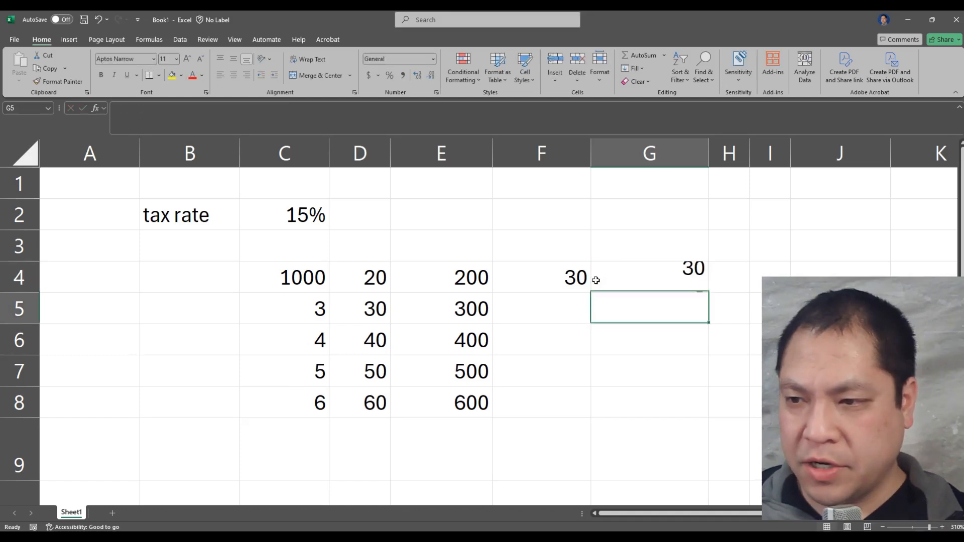
left_click(668, 281)
key("Delete")
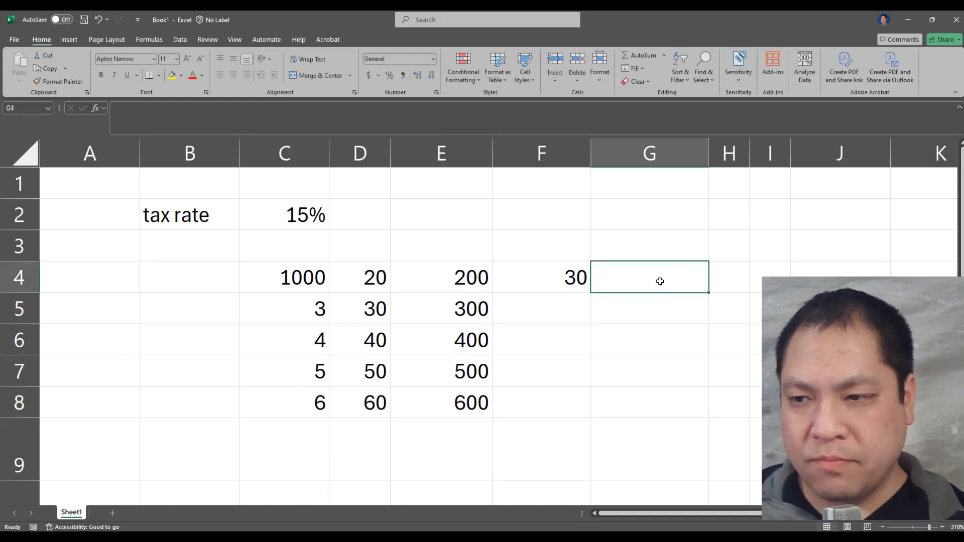
Fill the formula from F4 down through F8 and inspect the copied formula in F5
left_click(552, 274)
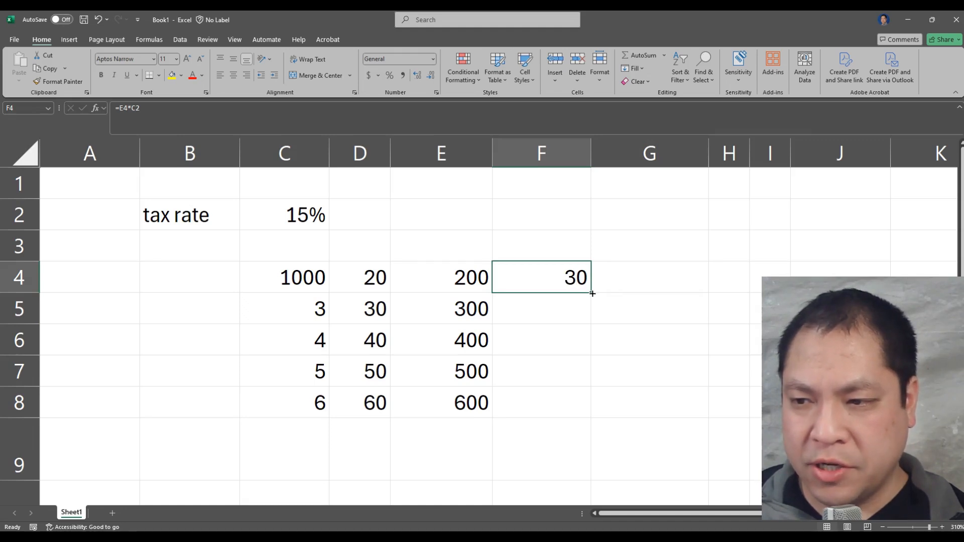
left_click_drag(592, 294, 592, 411)
left_click(640, 360)
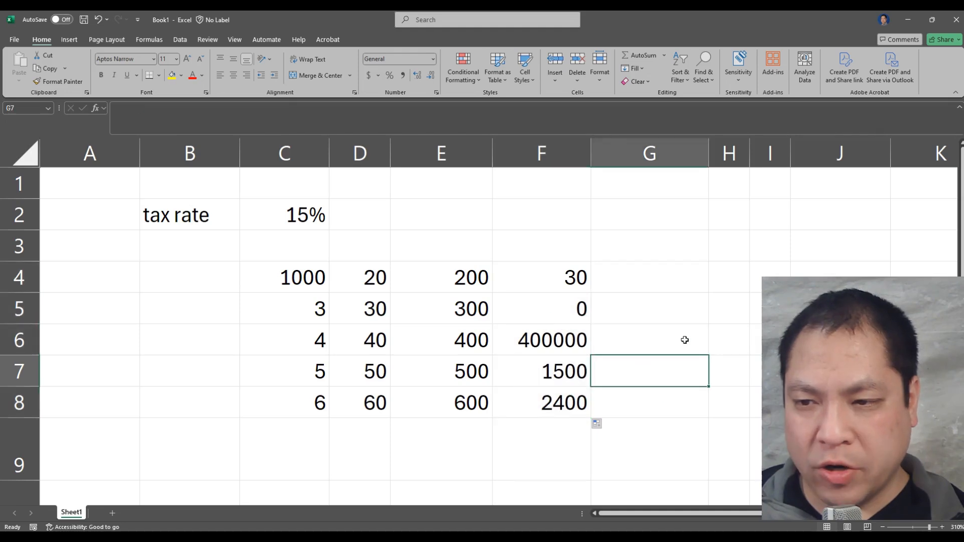
left_click(573, 305)
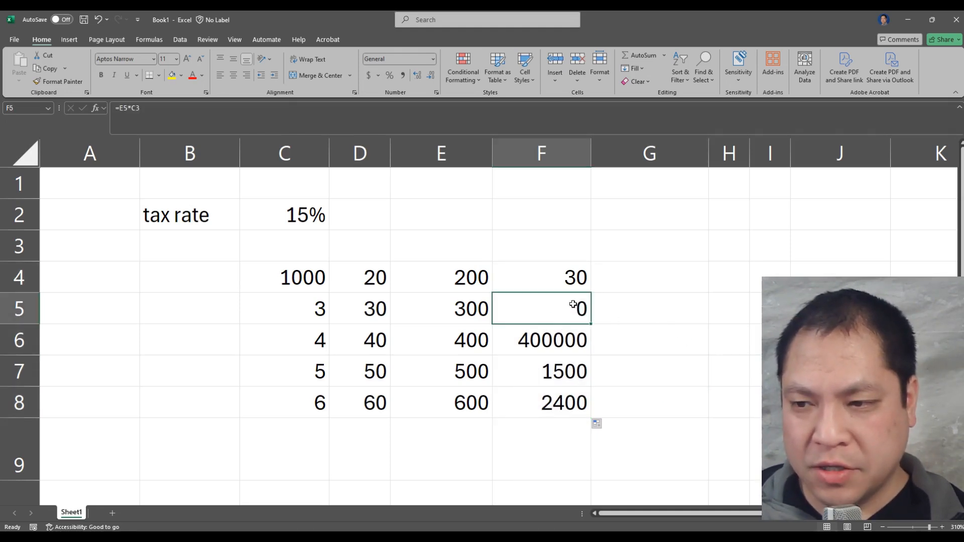
Inspect the copied formulas in F6 through F8, and compare rows 4 and 5 between the column E amounts and column F results
left_click(566, 340)
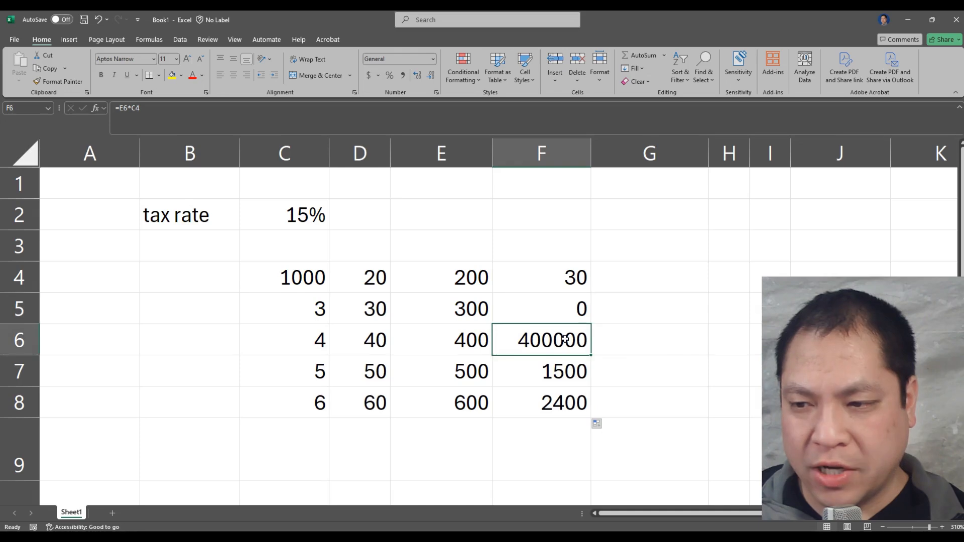
left_click(571, 377)
left_click(567, 406)
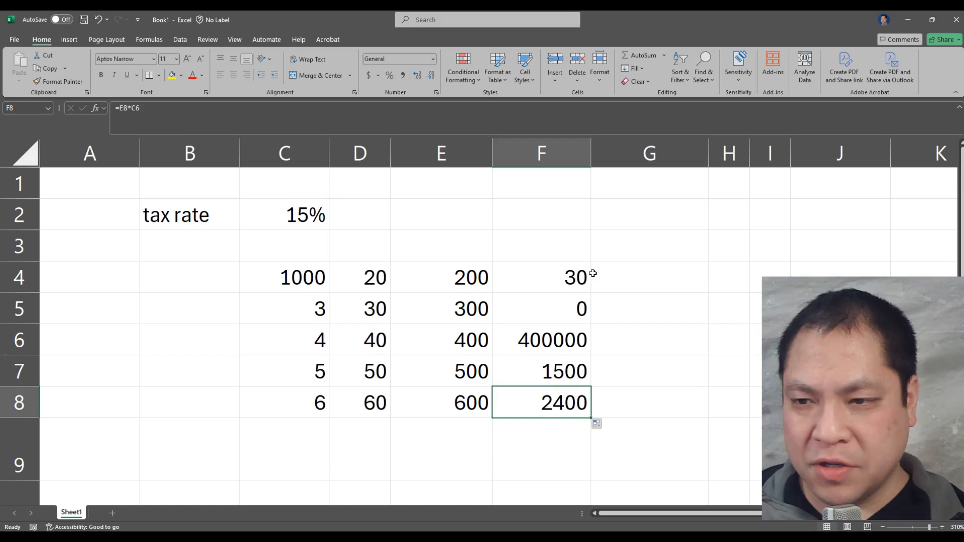
left_click(475, 278)
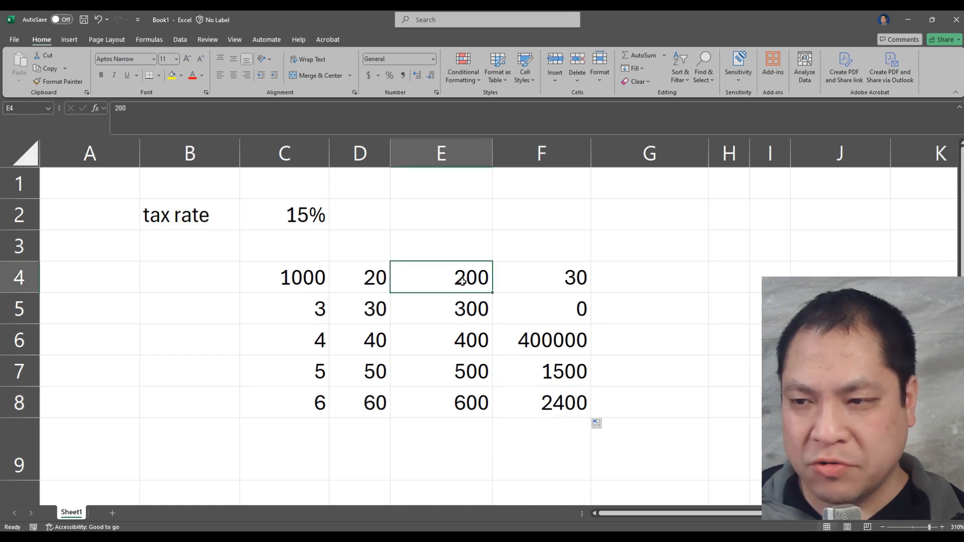
left_click(565, 279)
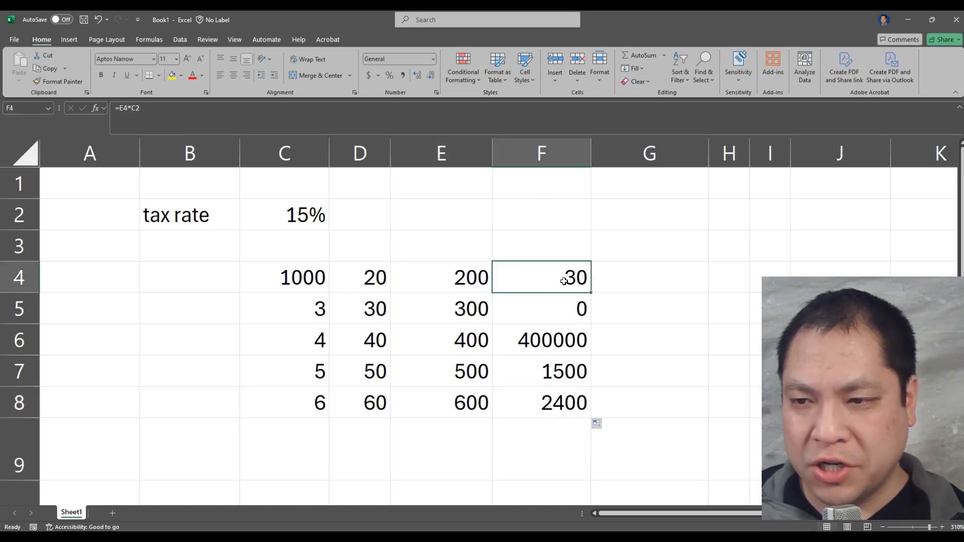
left_click(472, 308)
left_click(581, 308)
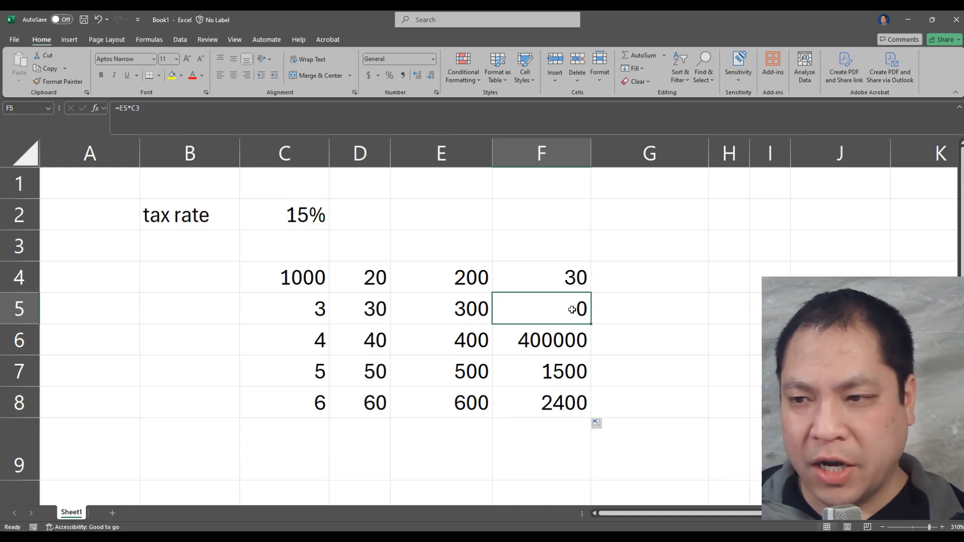
Trace which cells the formulas in F4, F5 and F6 reference to see how the tax rate reference shifts
key("Up")
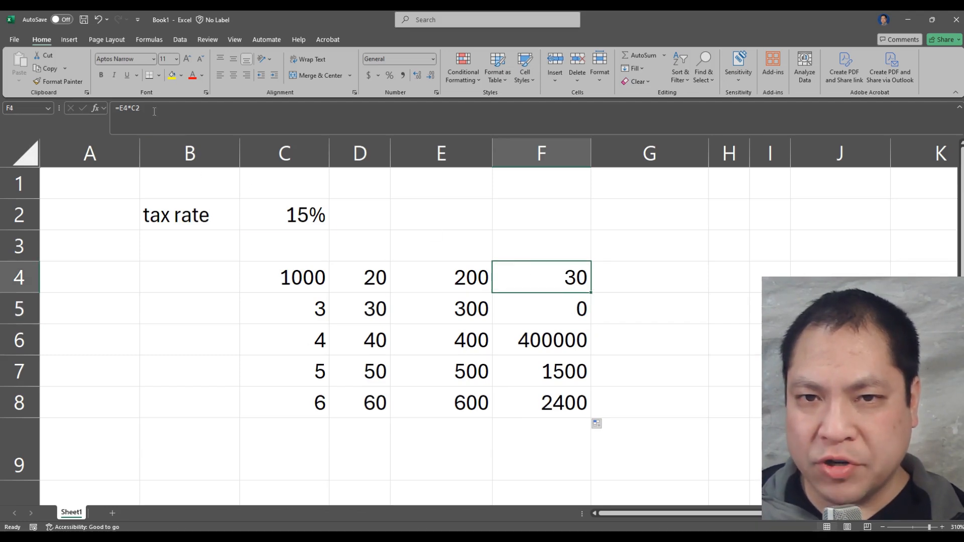
left_click_drag(154, 111, 109, 108)
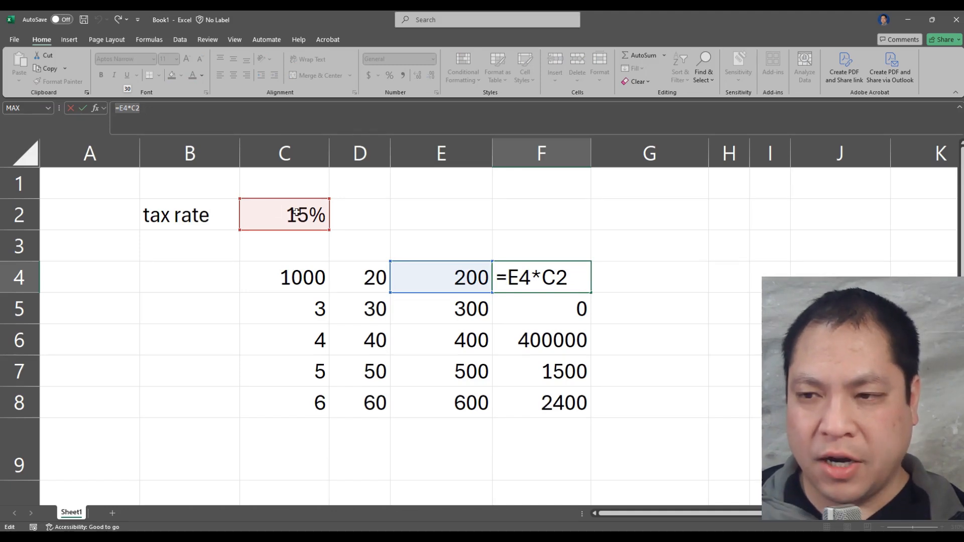
key("ctrl+Return")
left_click(566, 308)
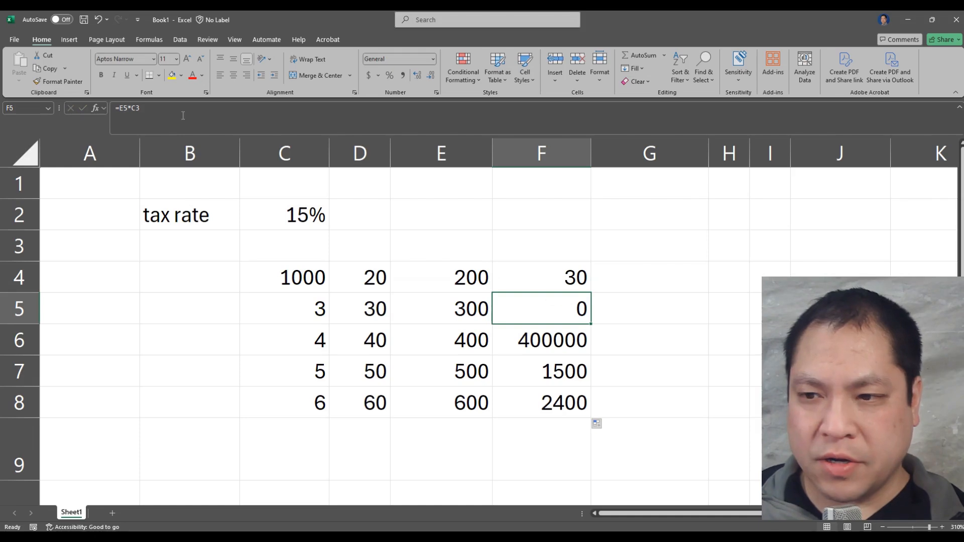
left_click(169, 110)
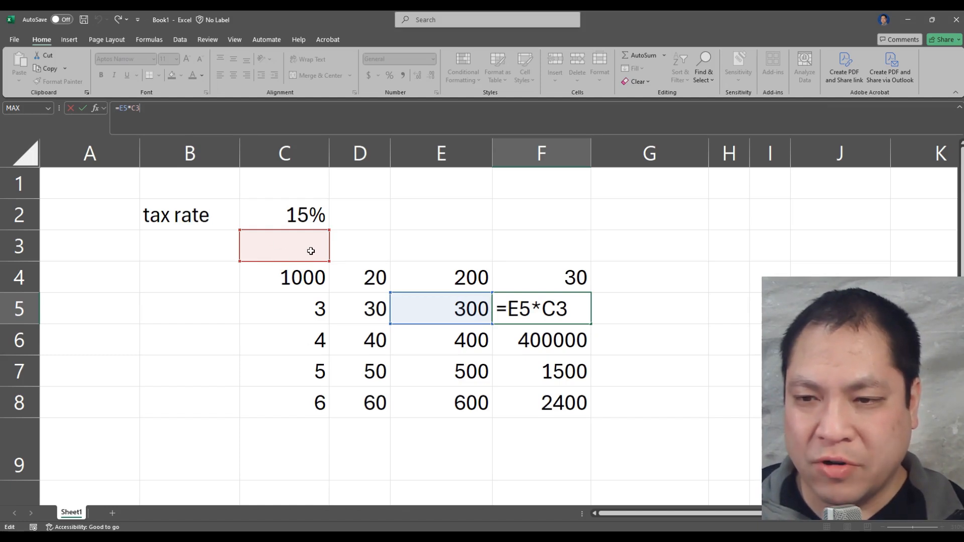
left_click(541, 346)
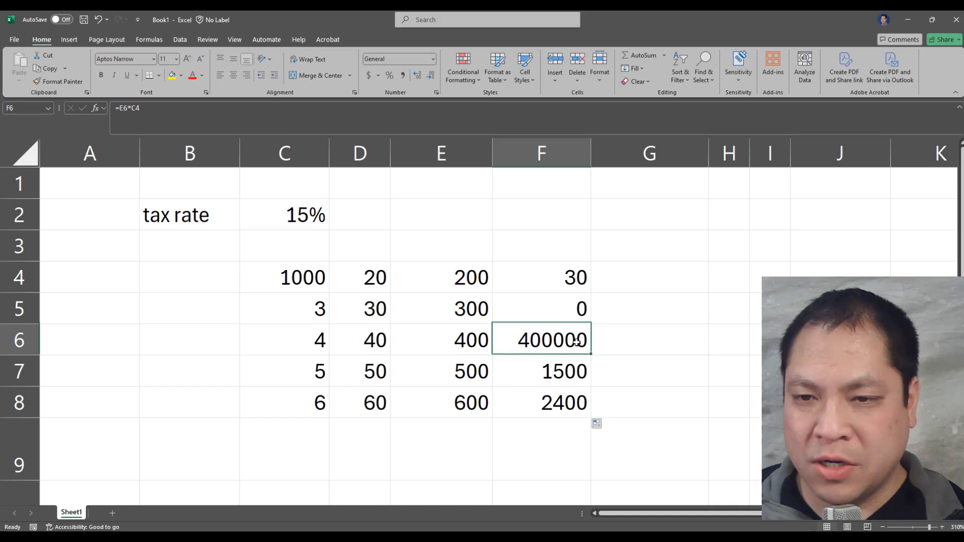
key("F2")
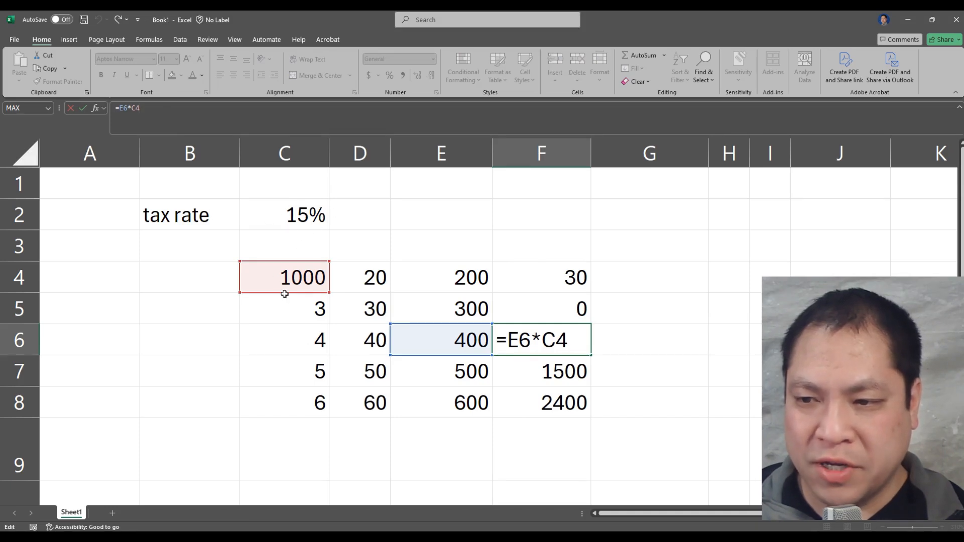
key("ctrl+Return")
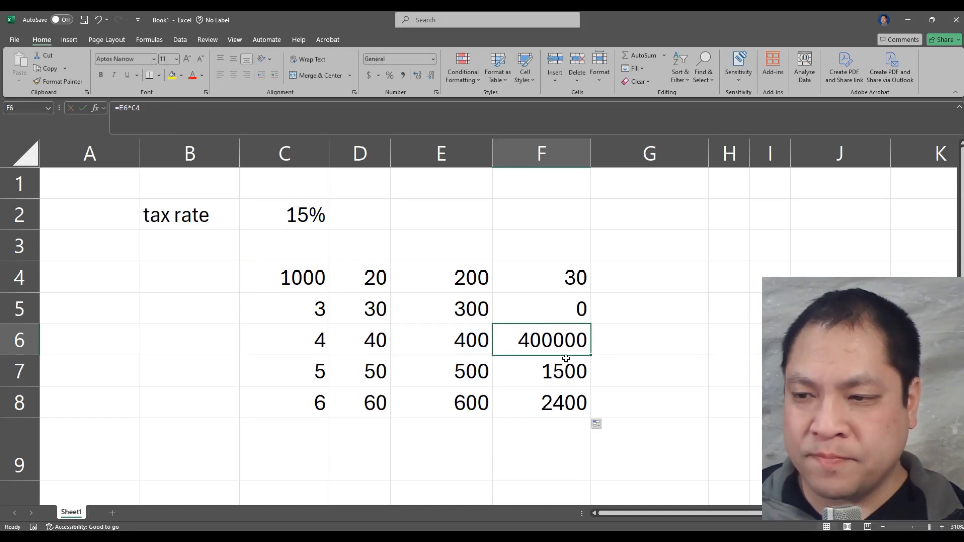
left_click(573, 317)
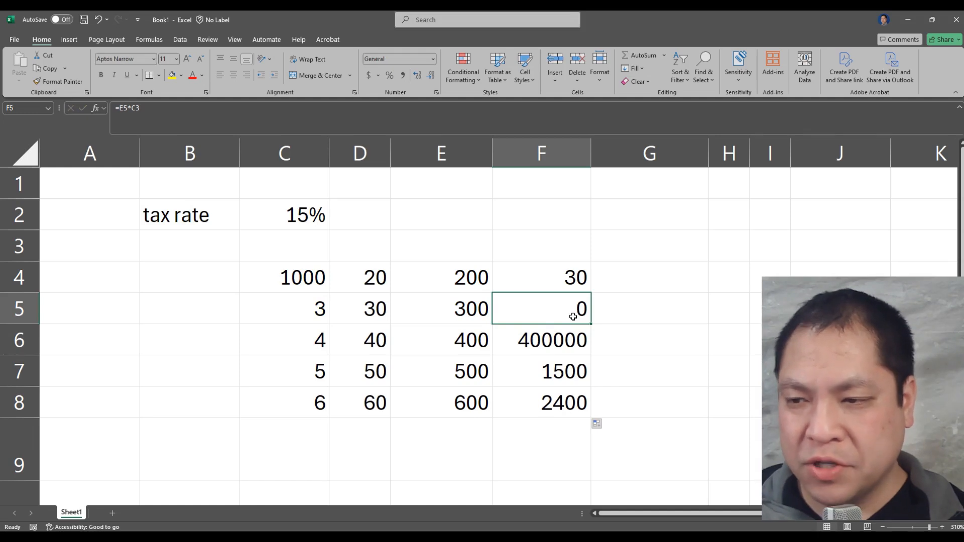
Make the tax rate reference in F4 absolute so the formula reads =E4*$C$2
left_click(567, 276)
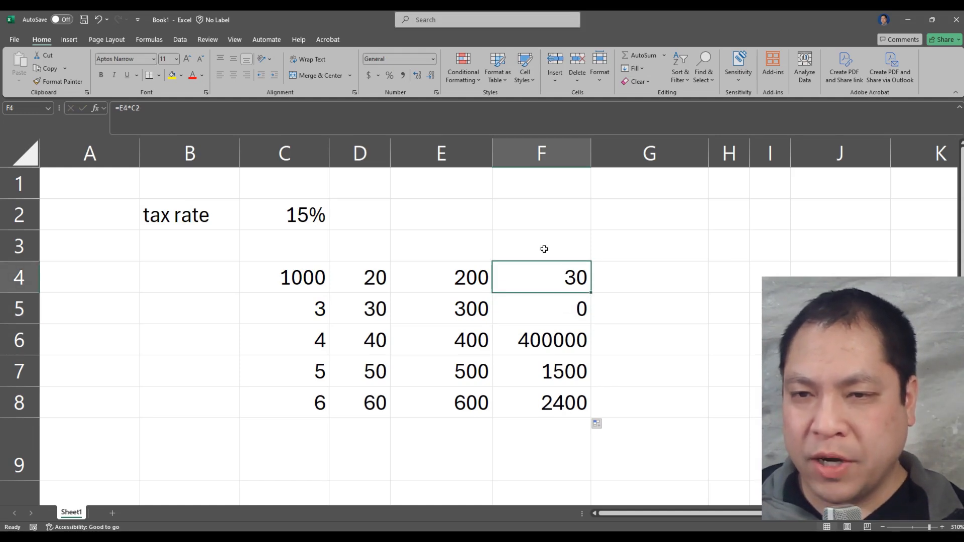
key("F2")
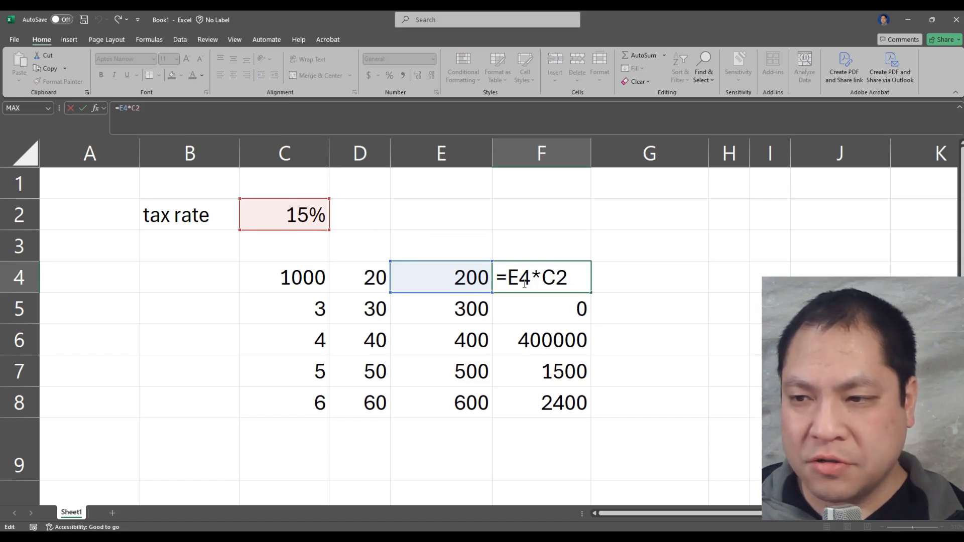
double_click(549, 278)
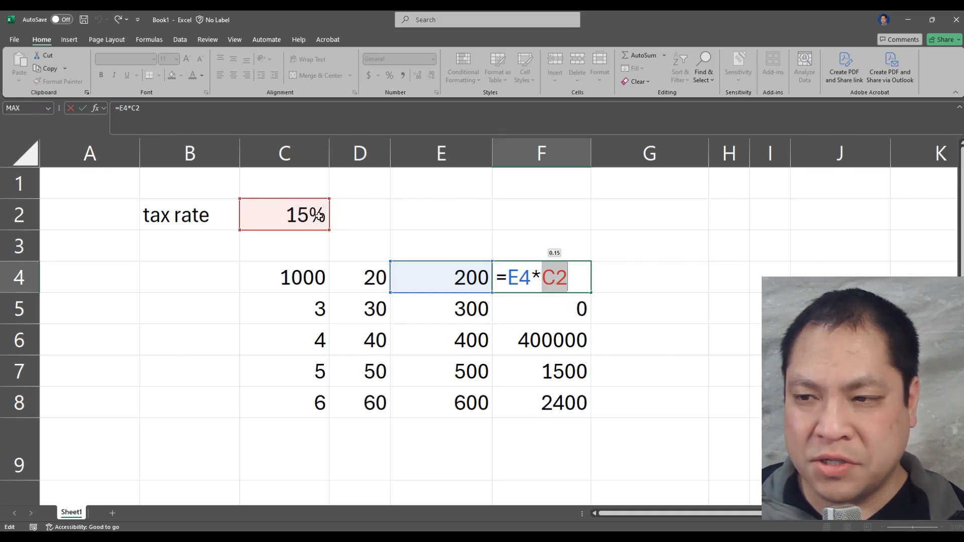
left_click(546, 283)
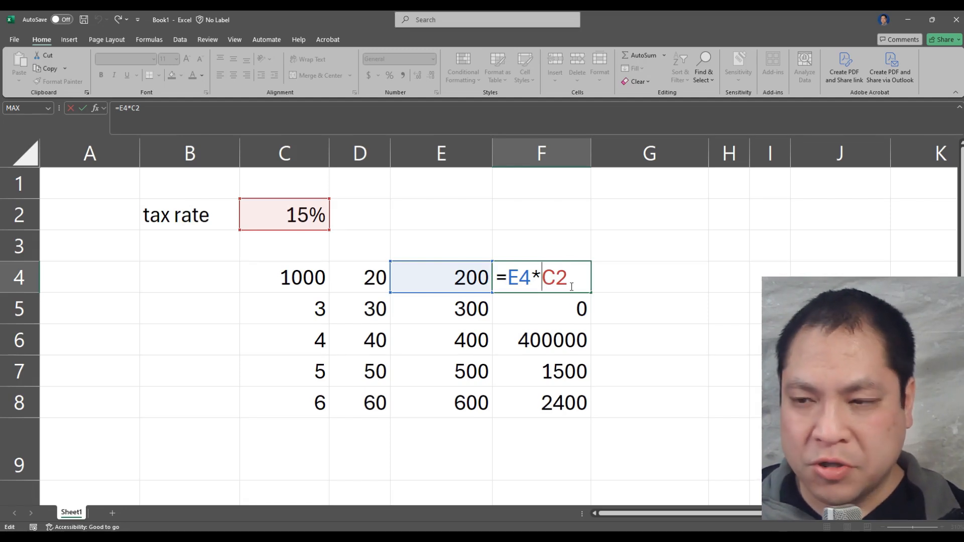
type("$C")
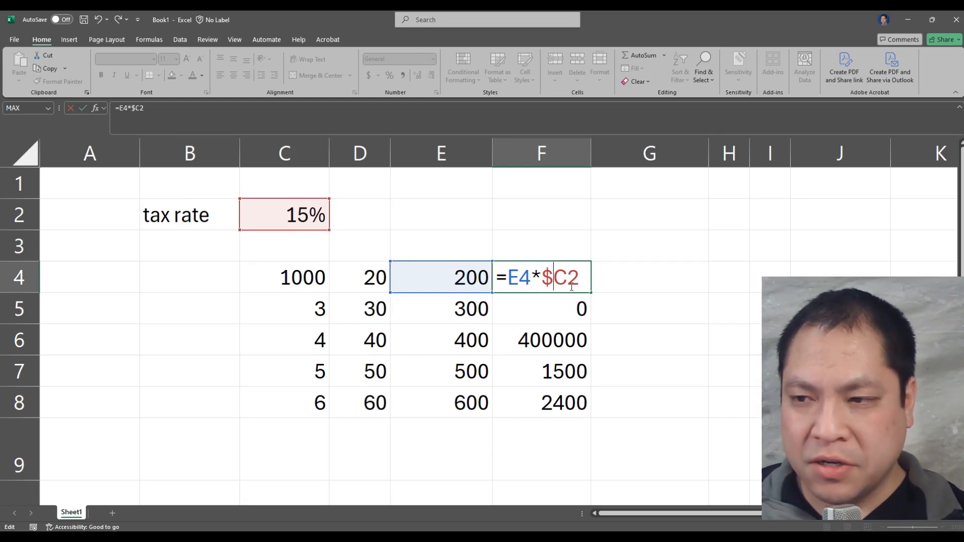
type("$")
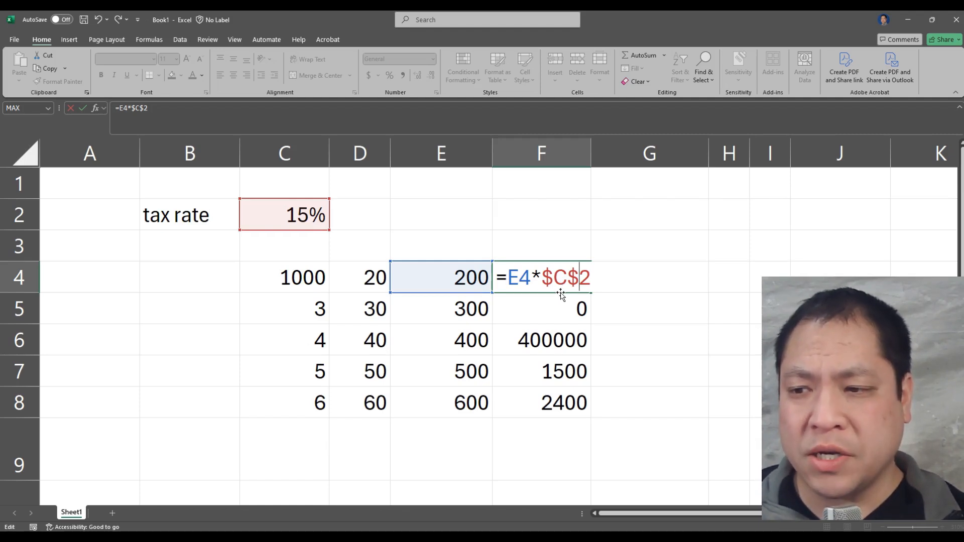
key("Return")
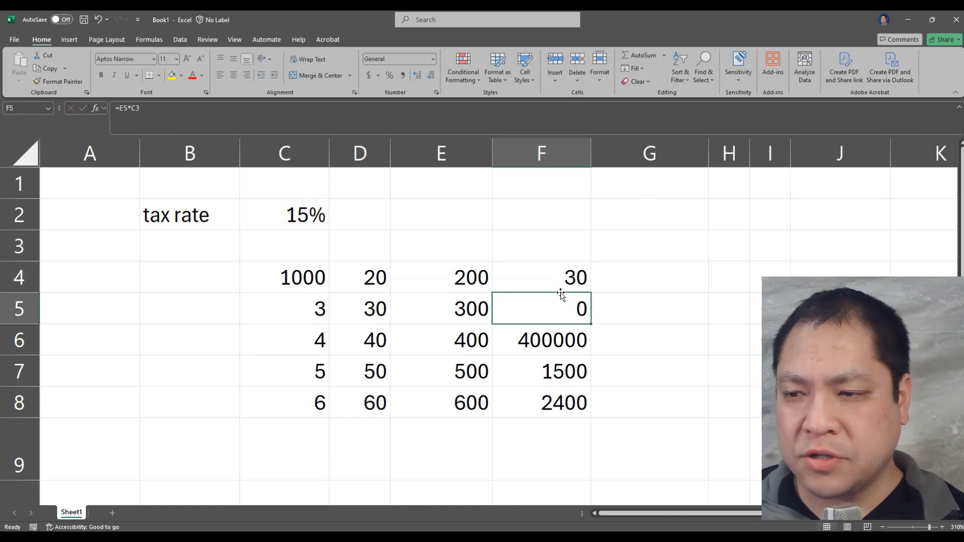
Clear the old formulas from F5 through F8 and fill the F4 formula down through F8
left_click(576, 278)
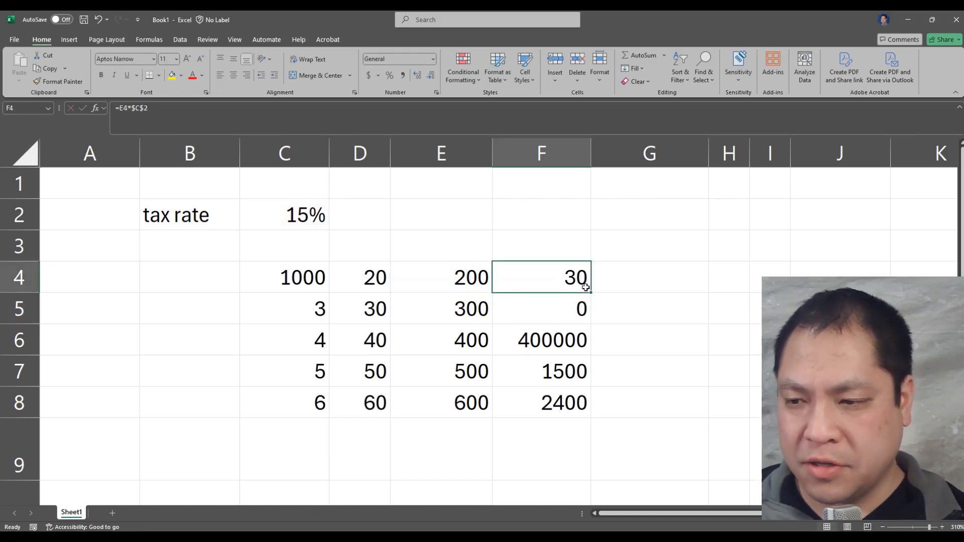
left_click_drag(582, 309, 567, 380)
key("ctrl+z")
key("ctrl+z")
key("ctrl+z")
key("ctrl+z")
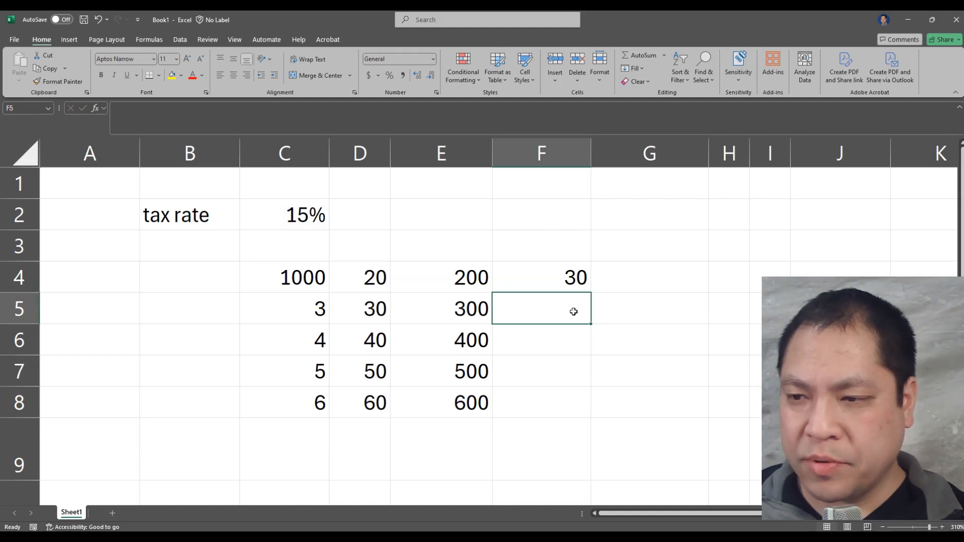
left_click(572, 283)
left_click_drag(591, 292, 588, 416)
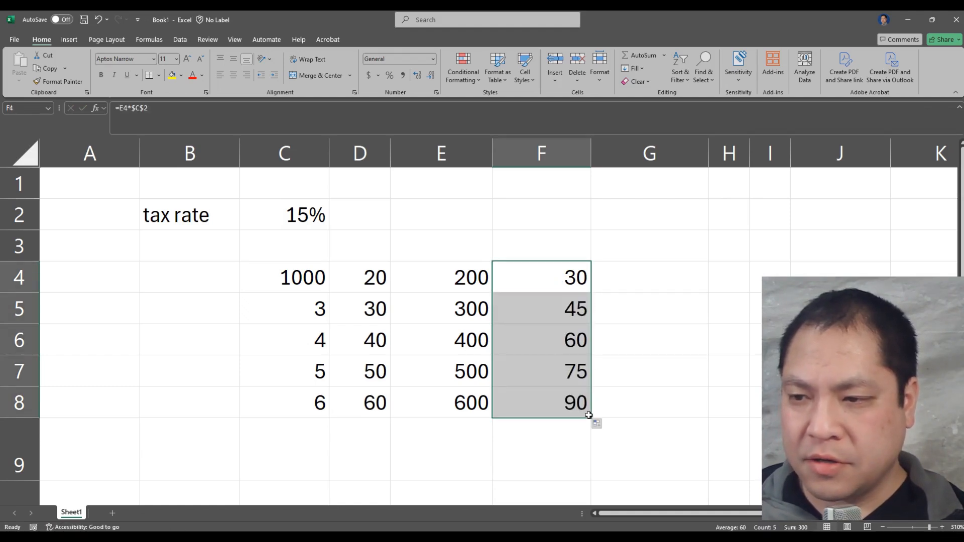
Examine the cell references in the refilled formulas in F5 through F8, checking the tax rate reference in each
key("Down")
left_click(138, 105)
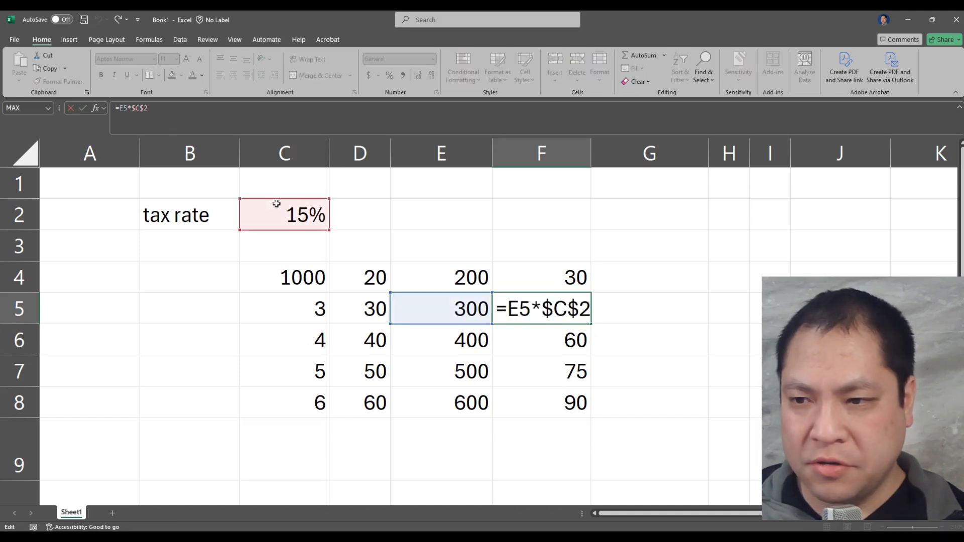
key("Return")
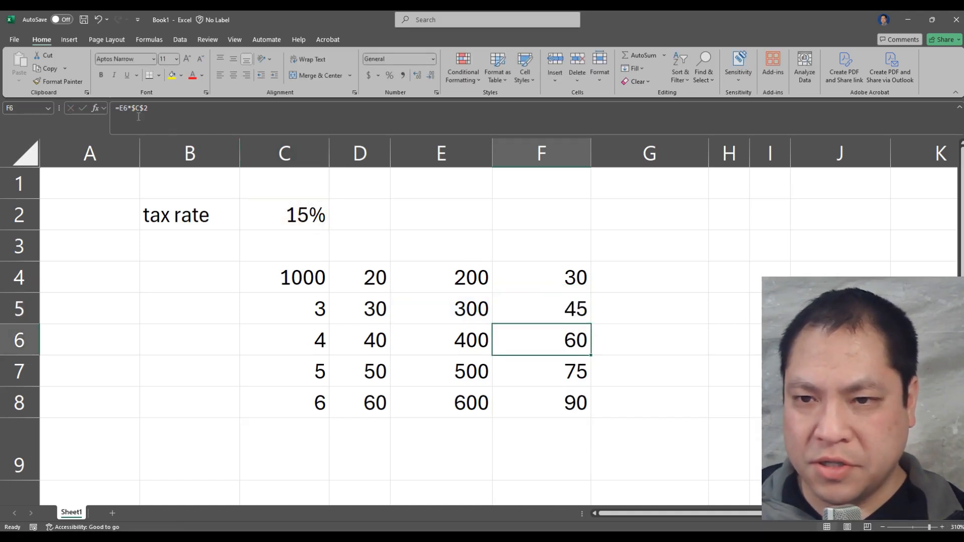
key("F2")
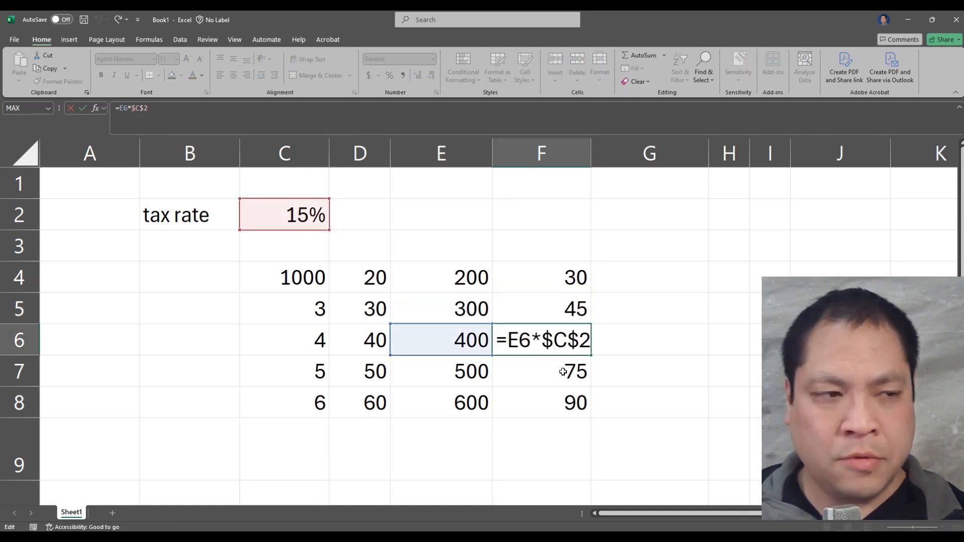
key("Return")
key("F2")
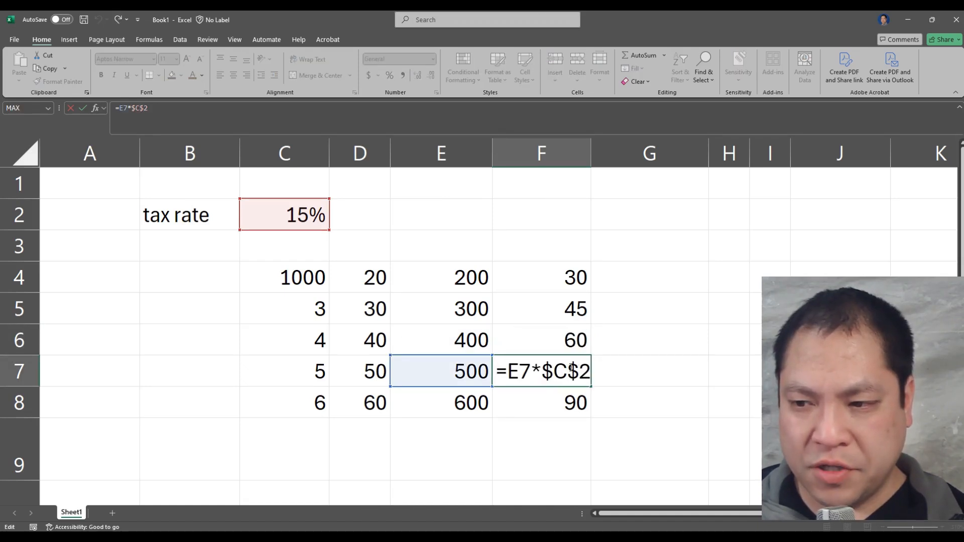
key("Return")
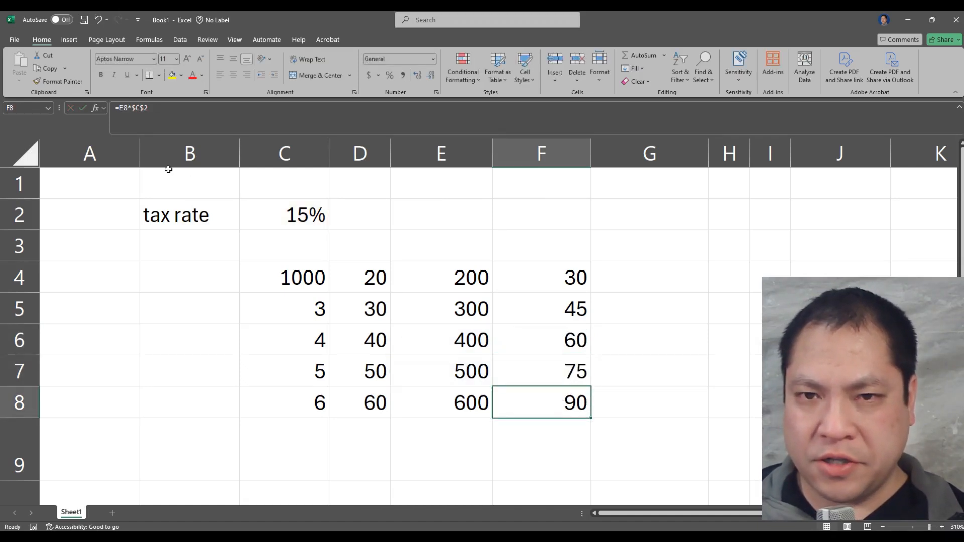
key("F2")
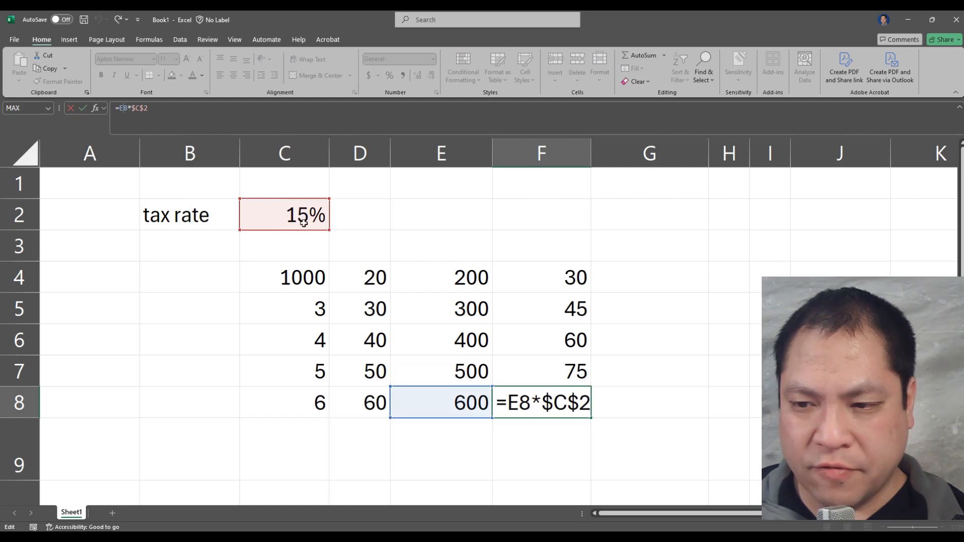
key("ctrl+Return")
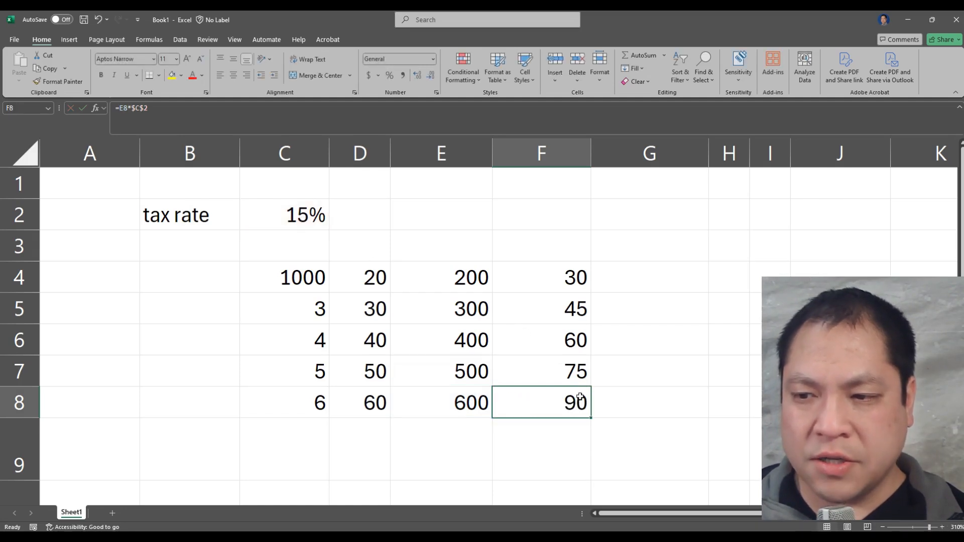
left_click(583, 371)
left_click(135, 108)
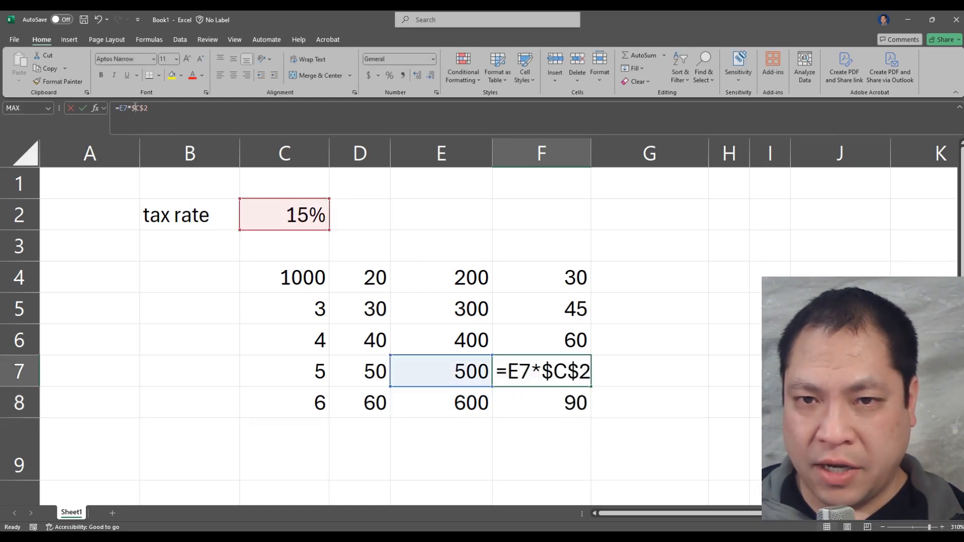